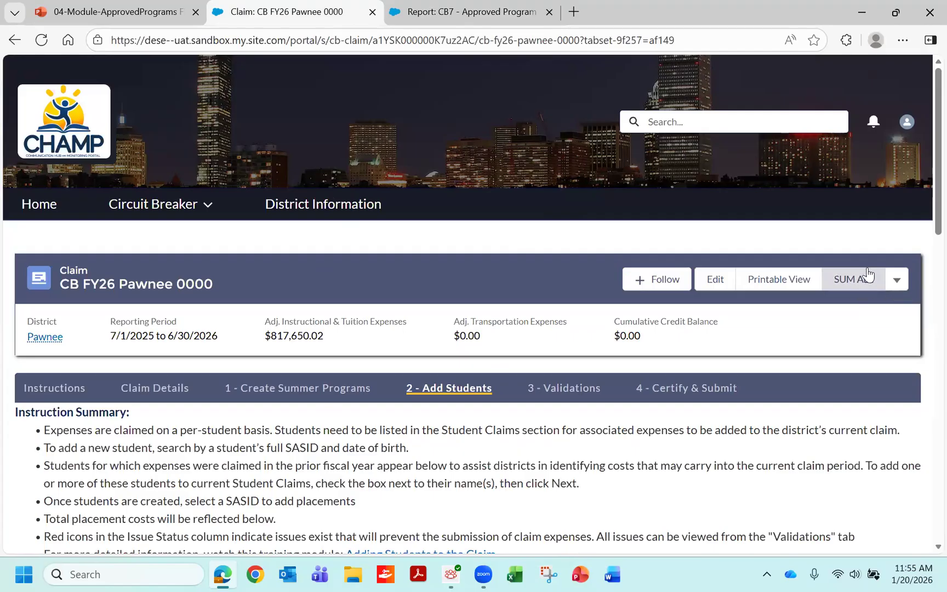
- Switch to the CB7 - Approved Program Rates report and review its columns from In-State through Comment
{"action": "left_click", "coordinate": [897, 282]}
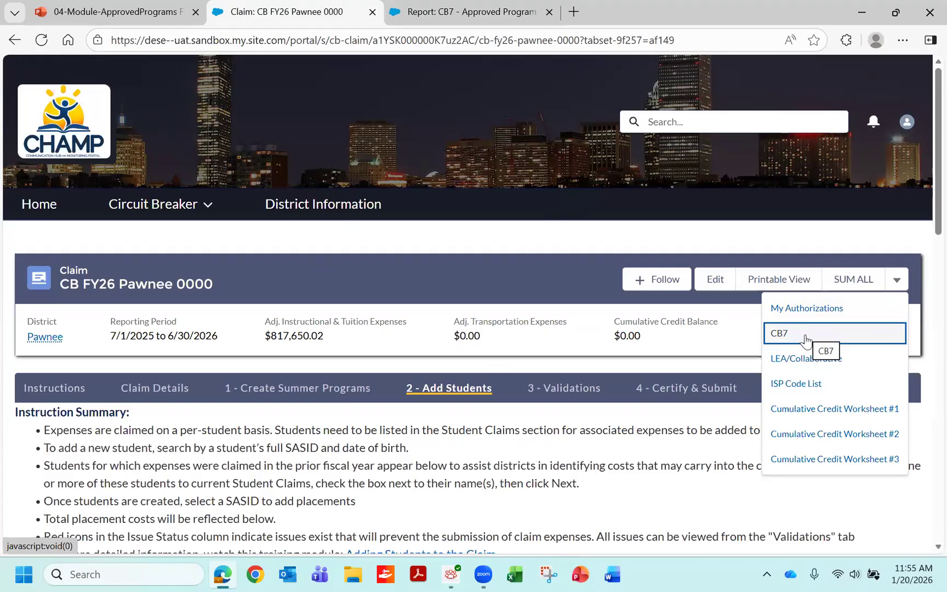
{"action": "left_click", "coordinate": [489, 16]}
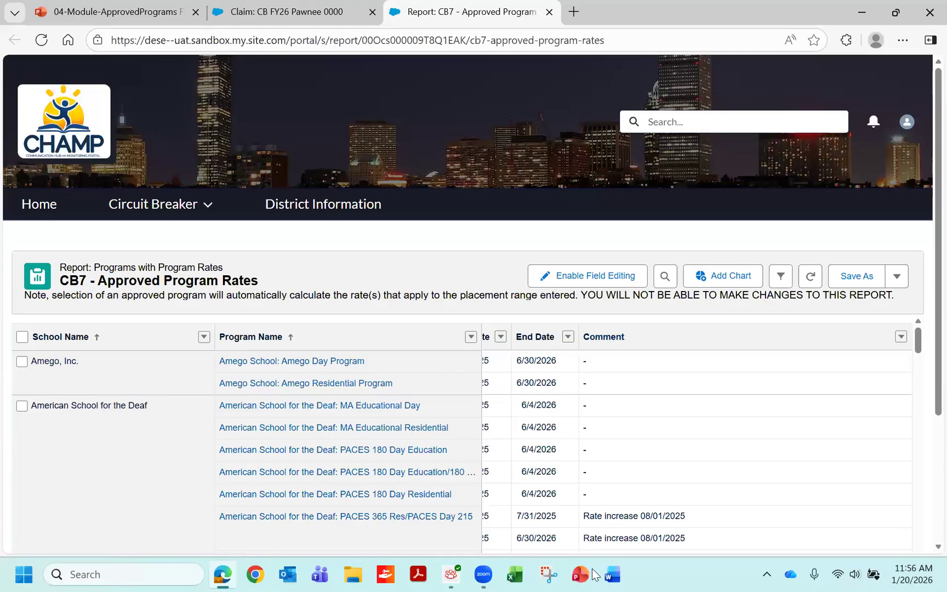
{"action": "left_click_drag", "start_coordinate": [923, 467], "coordinate": [521, 536]}
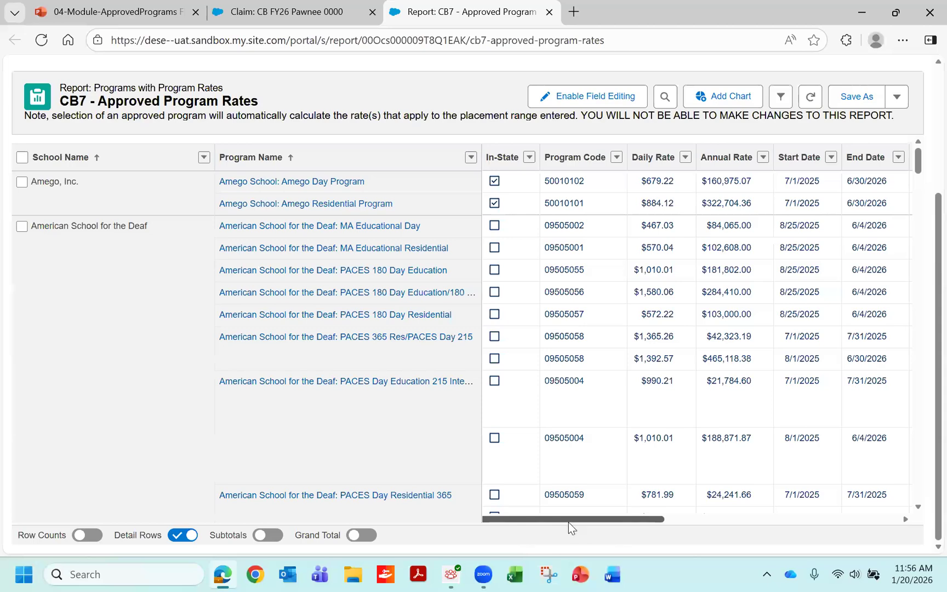
{"action": "left_click_drag", "start_coordinate": [575, 518], "coordinate": [866, 543]}
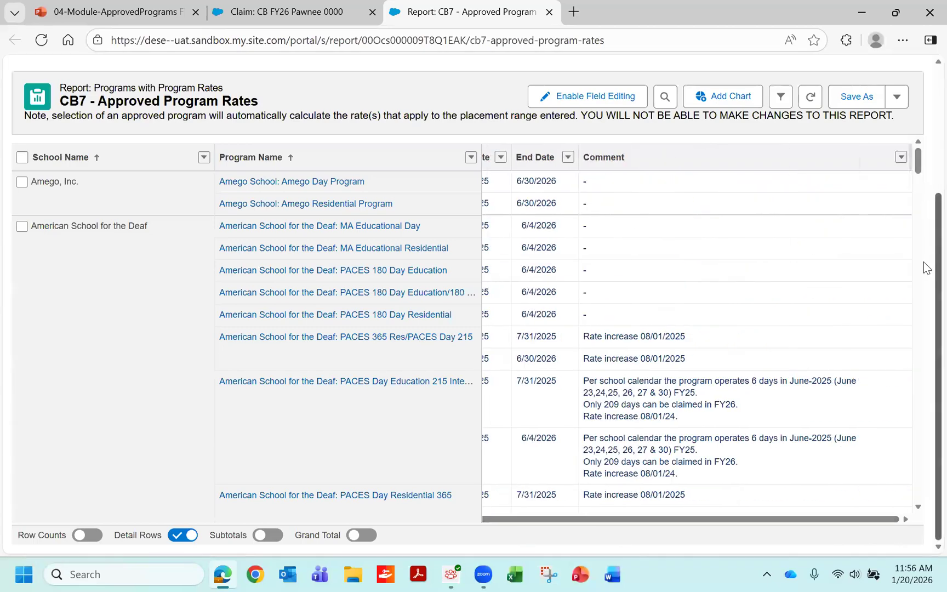
{"action": "left_click_drag", "start_coordinate": [923, 278], "coordinate": [924, 147]}
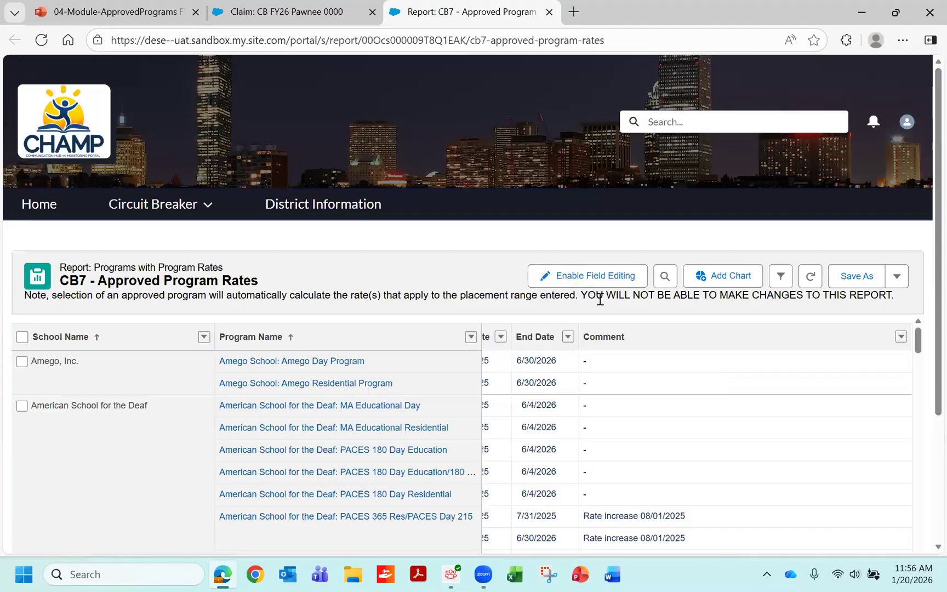
- Search the report table for "perkins", review the matching schools and programs, and close the search
{"action": "left_click", "coordinate": [664, 280]}
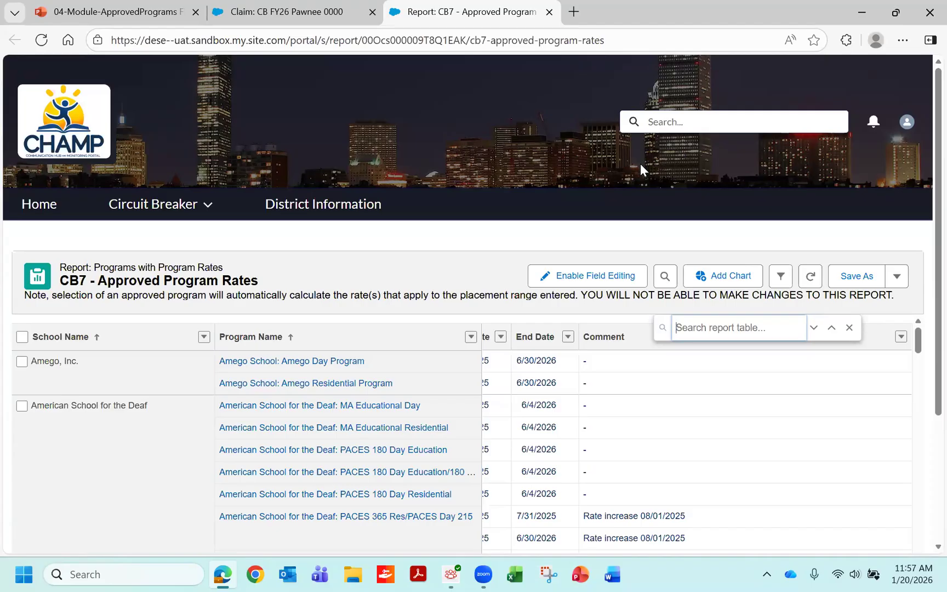
{"action": "type", "text": "perkins"}
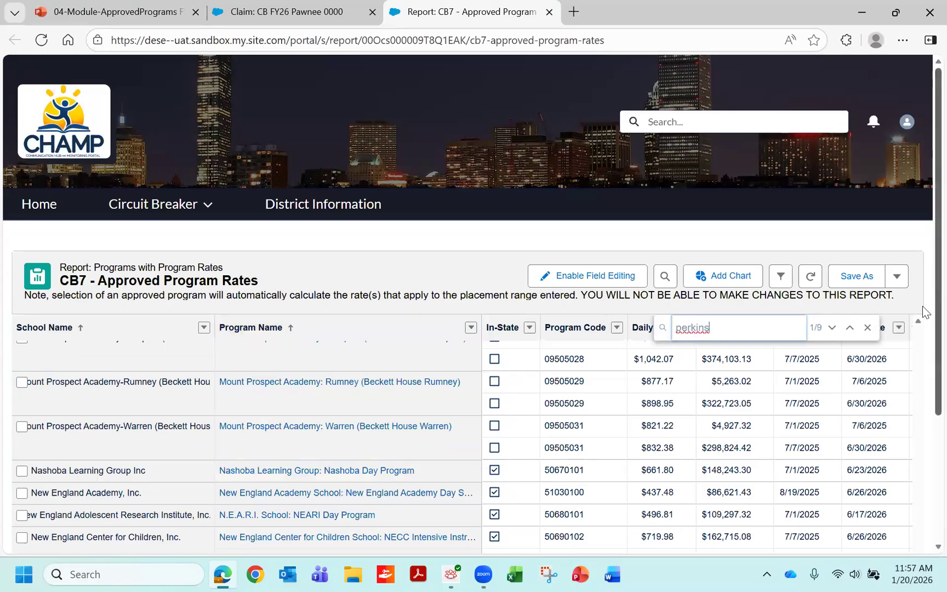
{"action": "scroll", "coordinate": [924, 359], "scroll_direction": "down", "scroll_amount": 2}
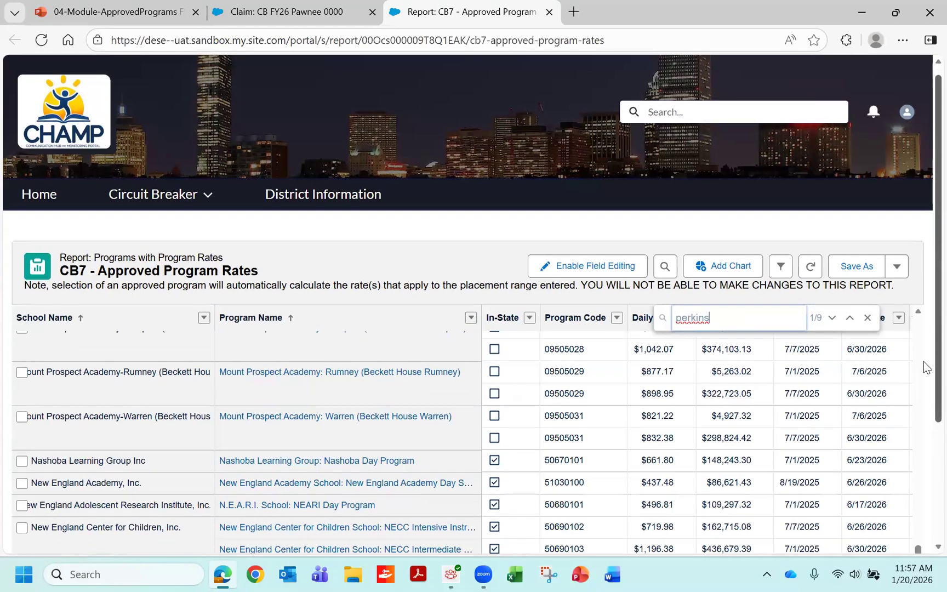
{"action": "scroll", "coordinate": [923, 412], "scroll_direction": "down", "scroll_amount": 3}
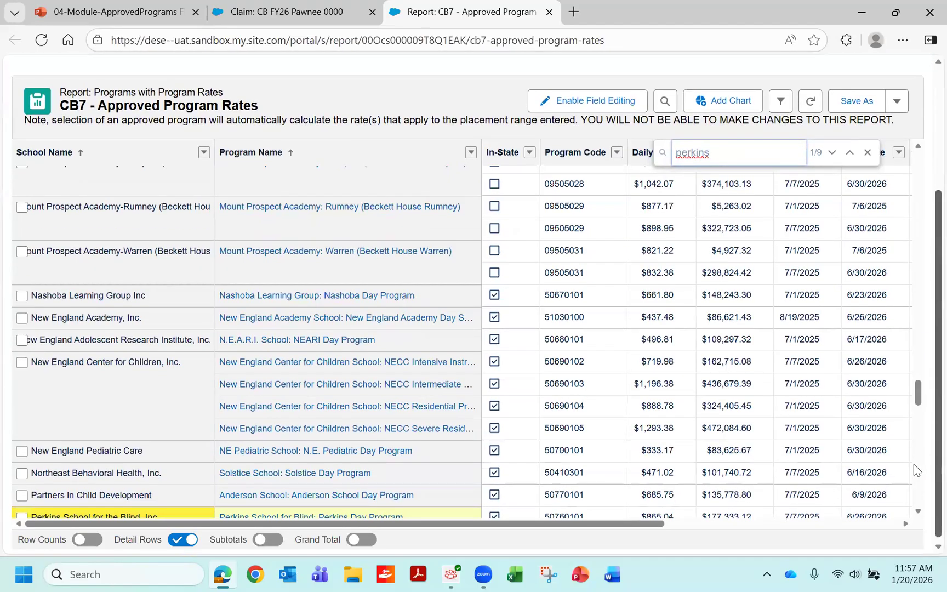
{"action": "left_click_drag", "start_coordinate": [915, 392], "coordinate": [919, 408]}
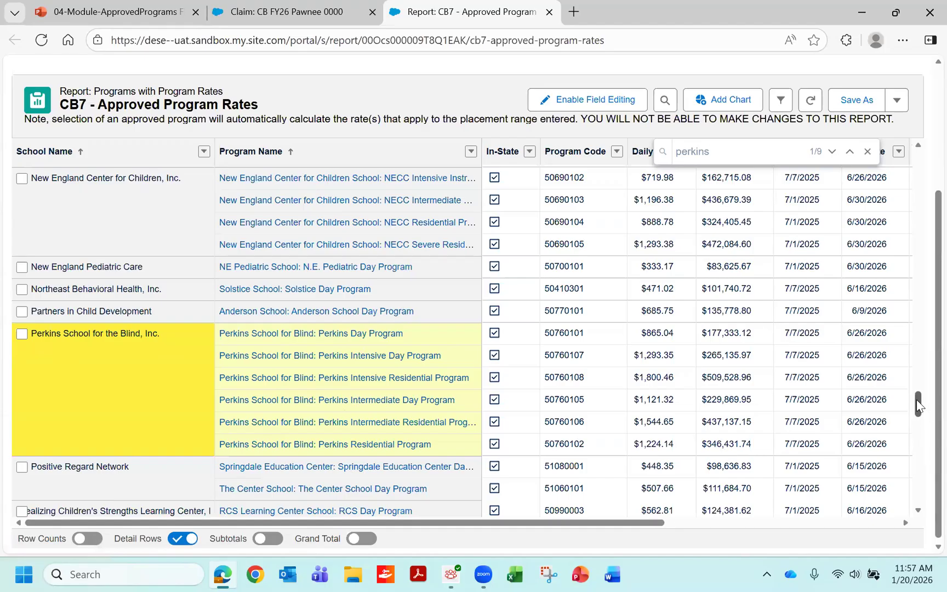
{"action": "scroll", "coordinate": [921, 417], "scroll_direction": "down", "scroll_amount": 5}
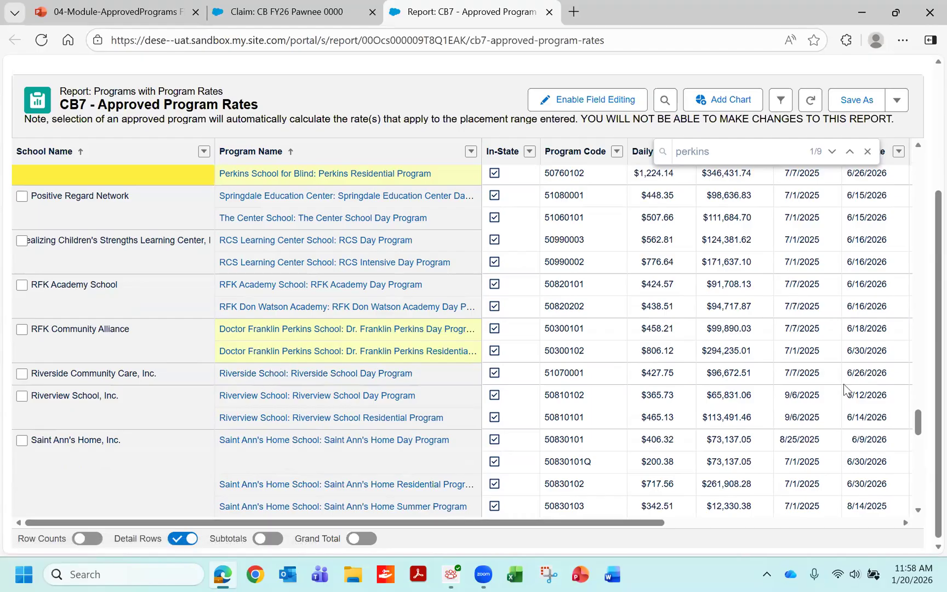
{"action": "left_click_drag", "start_coordinate": [920, 424], "coordinate": [920, 144]}
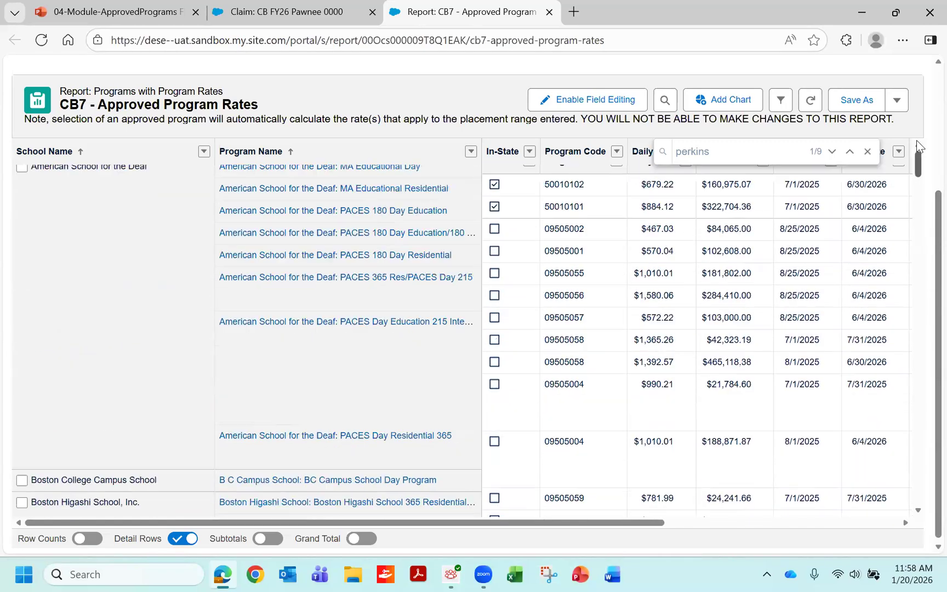
{"action": "left_click", "coordinate": [868, 153]}
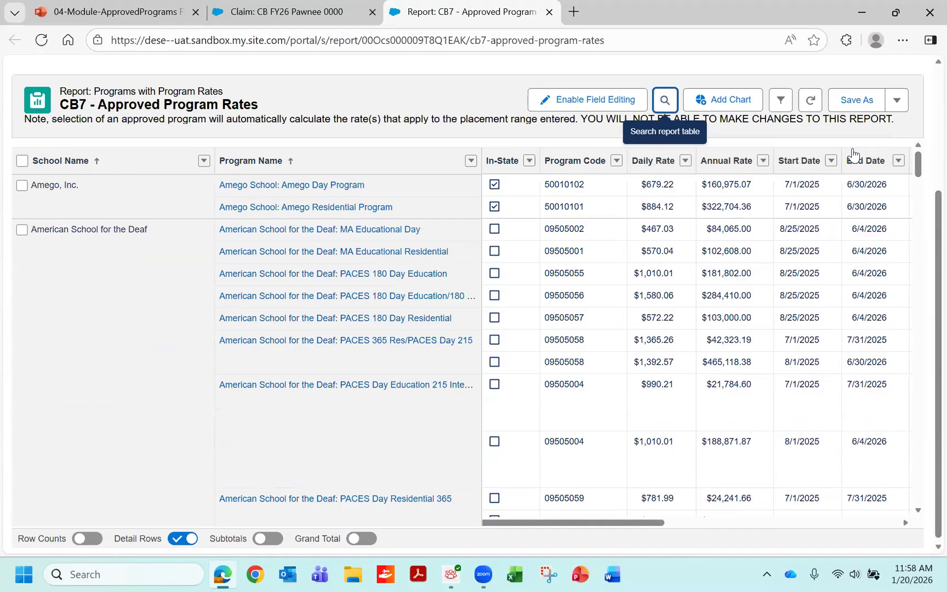
{"action": "key", "text": "Return"}
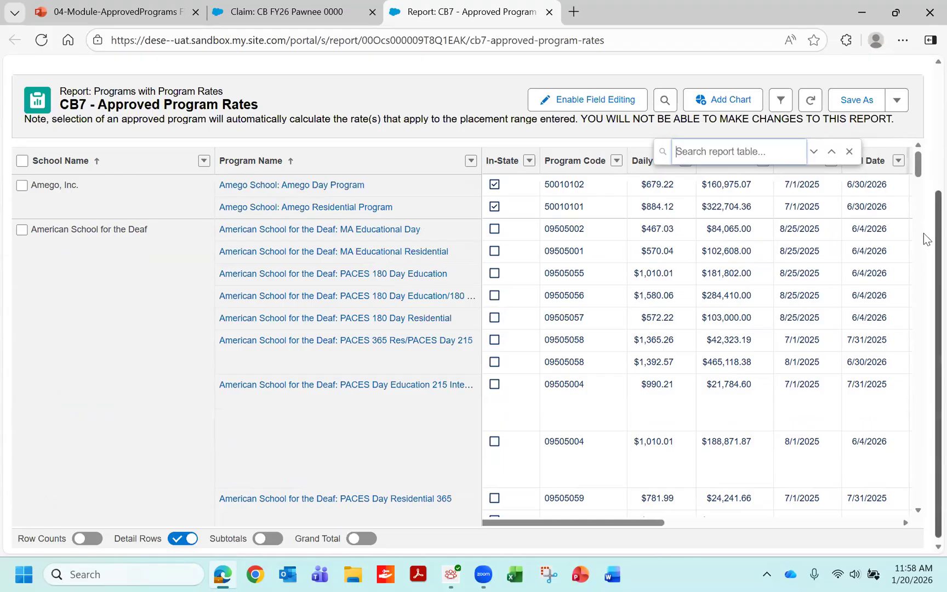
- View the export options for the CB7 report and close them without exporting
{"action": "scroll", "coordinate": [922, 119], "scroll_direction": "up", "scroll_amount": 3}
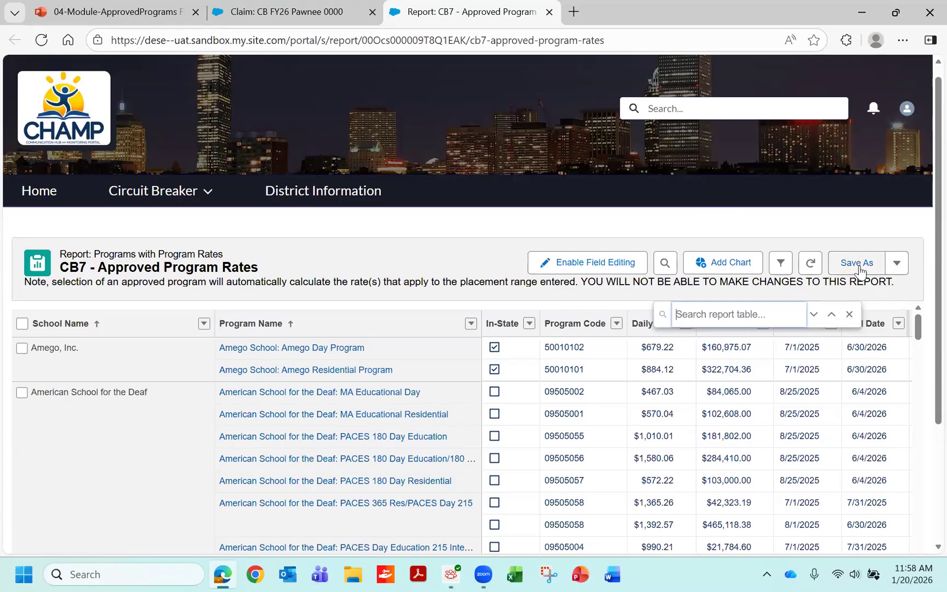
{"action": "left_click", "coordinate": [898, 265]}
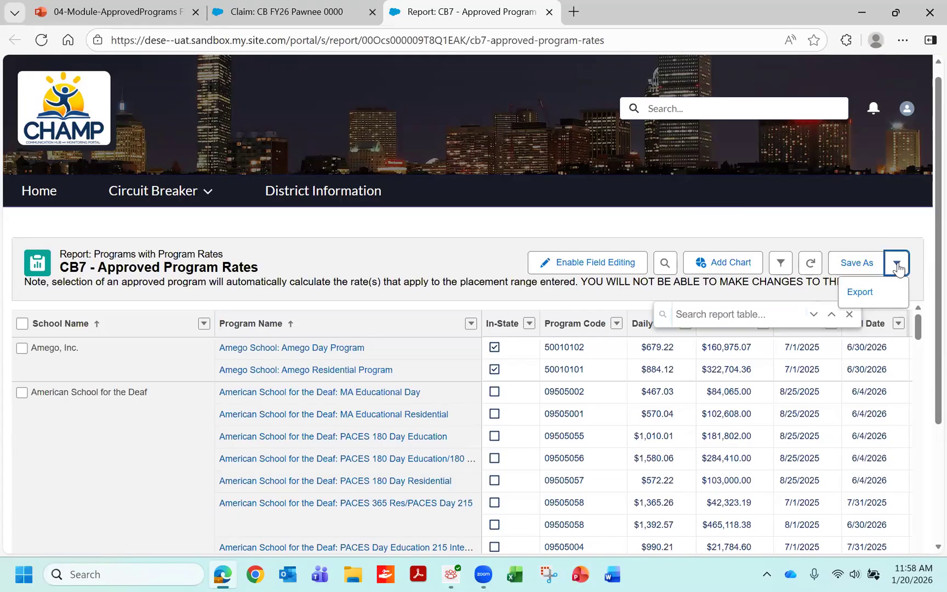
{"action": "left_click", "coordinate": [860, 294]}
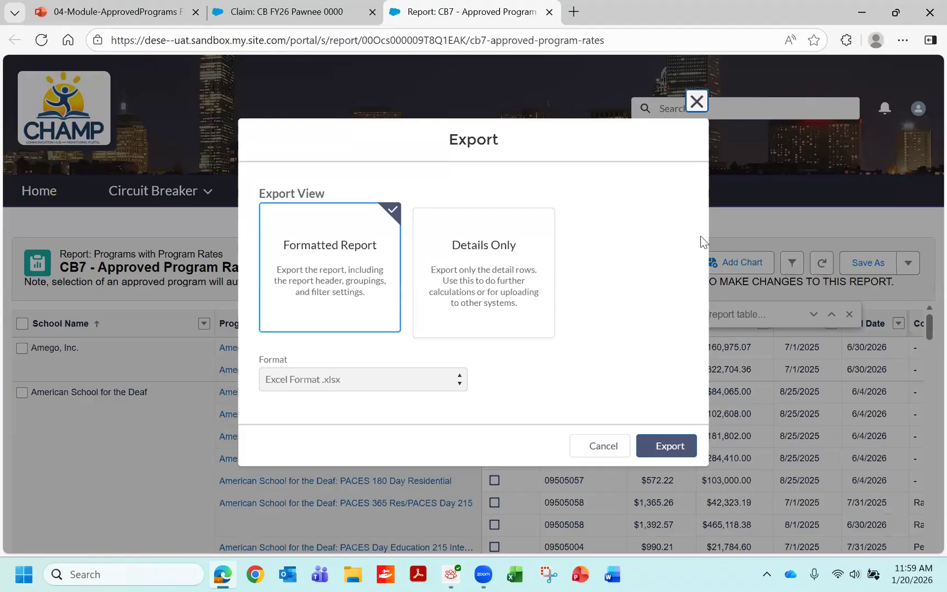
{"action": "key", "text": "Escape"}
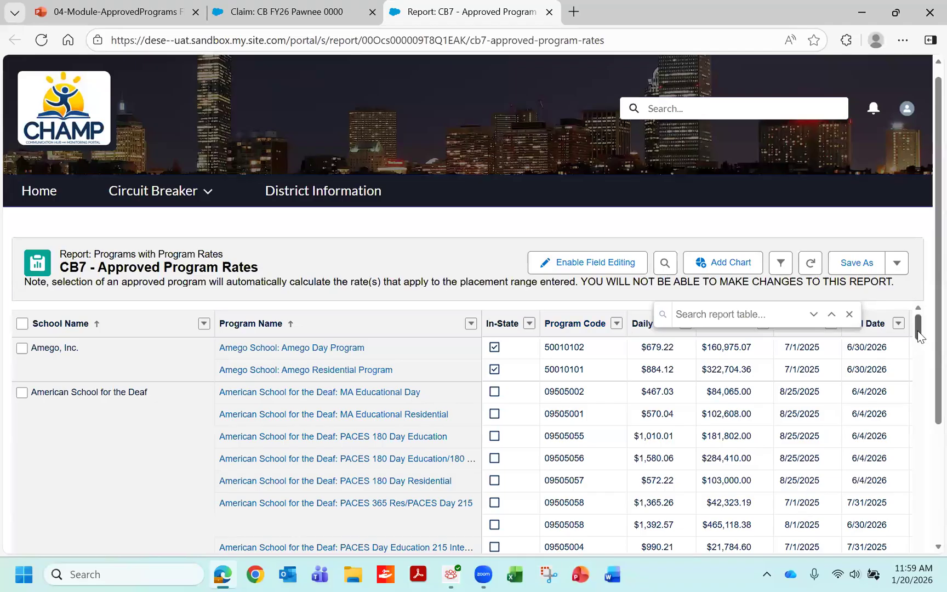
- Examine the American School for the Deaf programs' codes, daily and annual rates, start and end dates, and comments
{"action": "scroll", "coordinate": [918, 332], "scroll_direction": "down", "scroll_amount": 1}
{"action": "scroll", "coordinate": [917, 329], "scroll_direction": "up", "scroll_amount": 1}
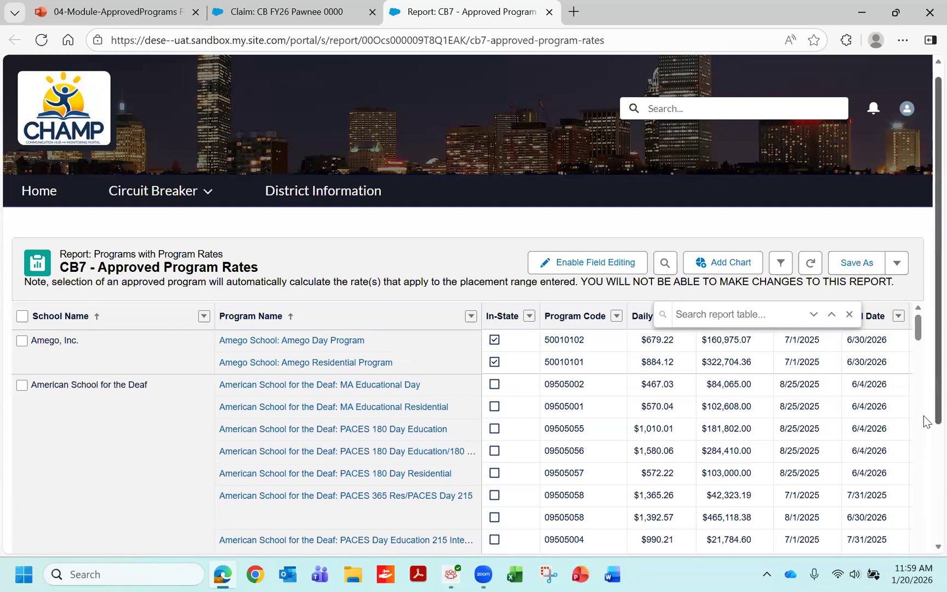
{"action": "scroll", "coordinate": [926, 422], "scroll_direction": "down", "scroll_amount": 1}
{"action": "scroll", "coordinate": [925, 448], "scroll_direction": "down", "scroll_amount": 2}
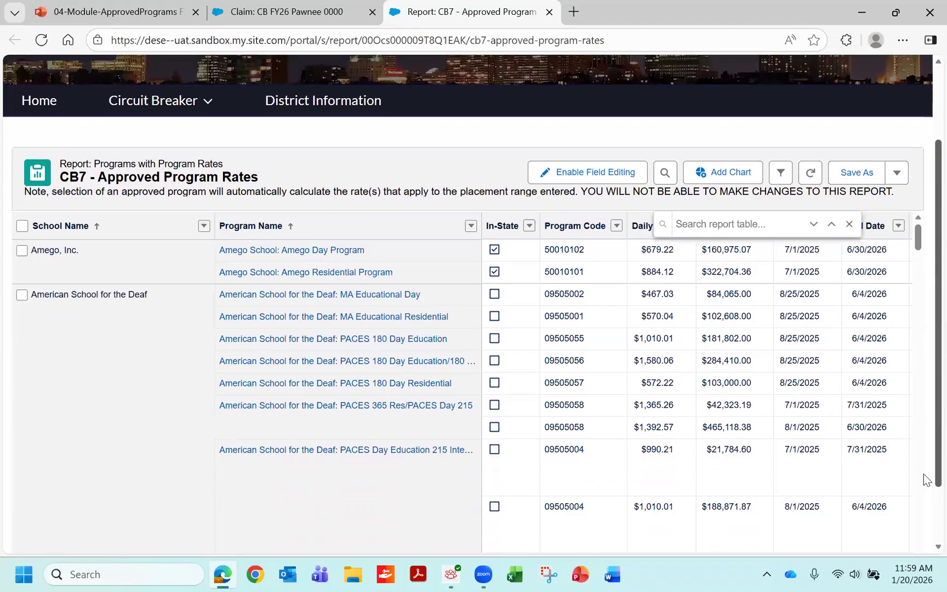
{"action": "scroll", "coordinate": [927, 503], "scroll_direction": "down", "scroll_amount": 1}
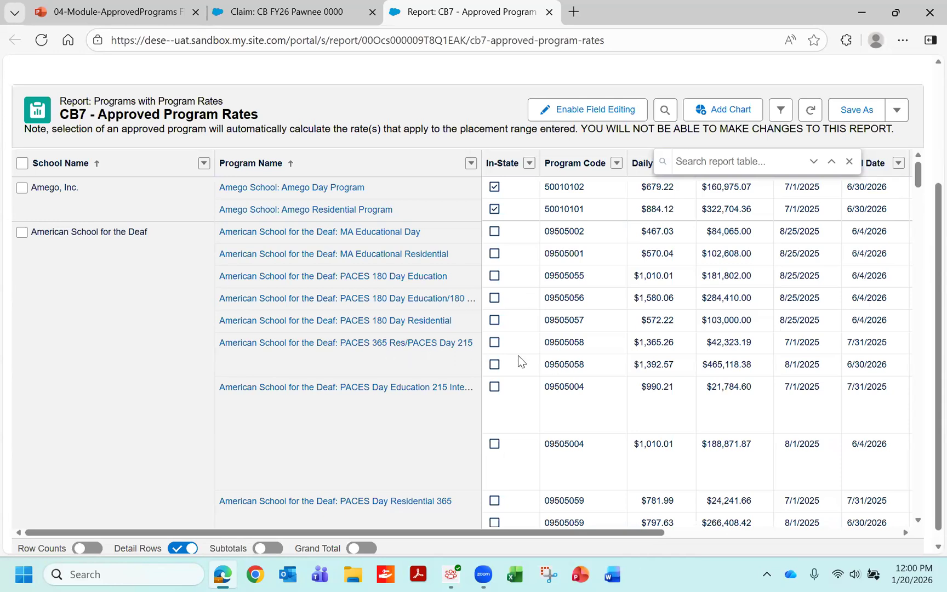
{"action": "left_click_drag", "start_coordinate": [656, 532], "coordinate": [775, 530]}
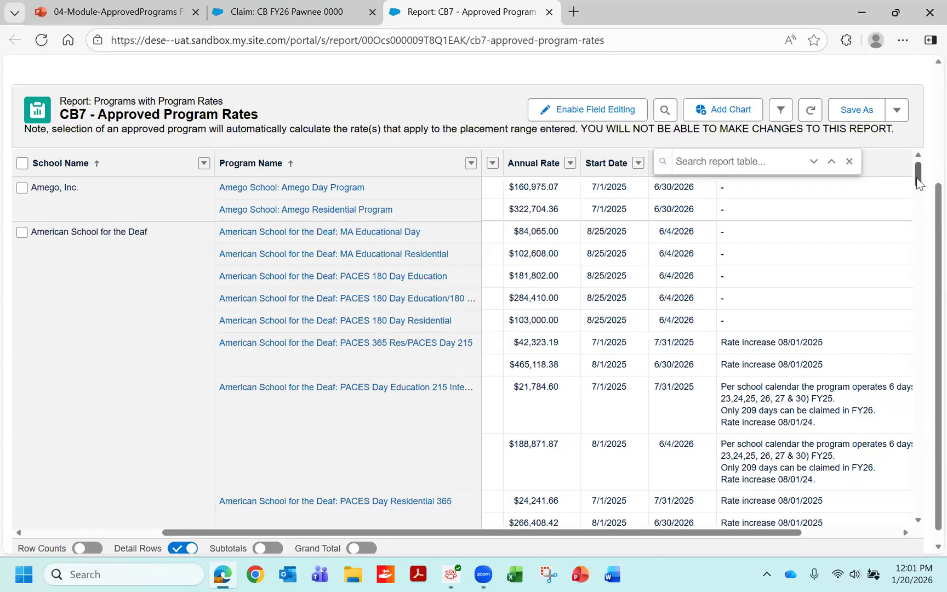
{"action": "left_click_drag", "start_coordinate": [919, 184], "coordinate": [903, 89]}
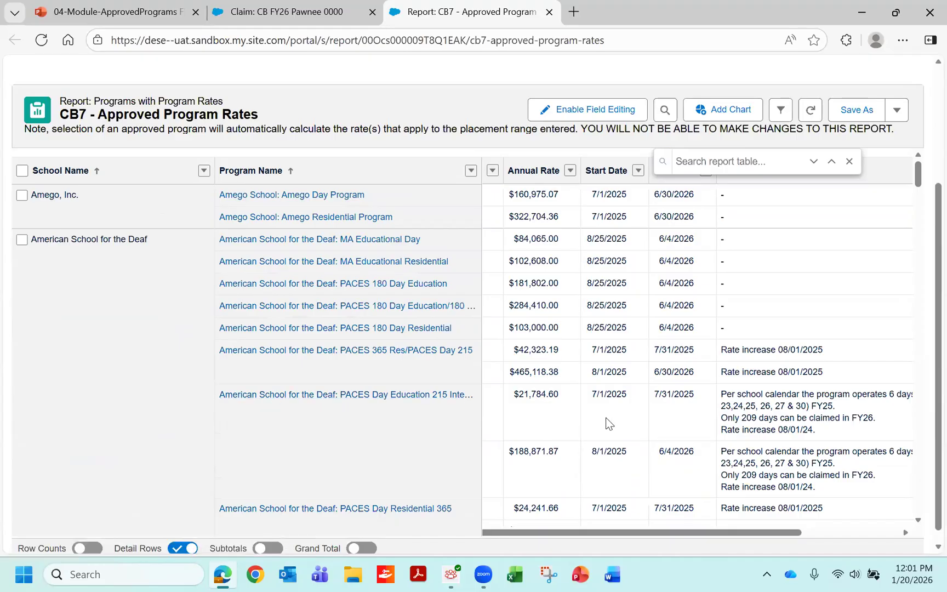
{"action": "left_click_drag", "start_coordinate": [563, 535], "coordinate": [408, 524]}
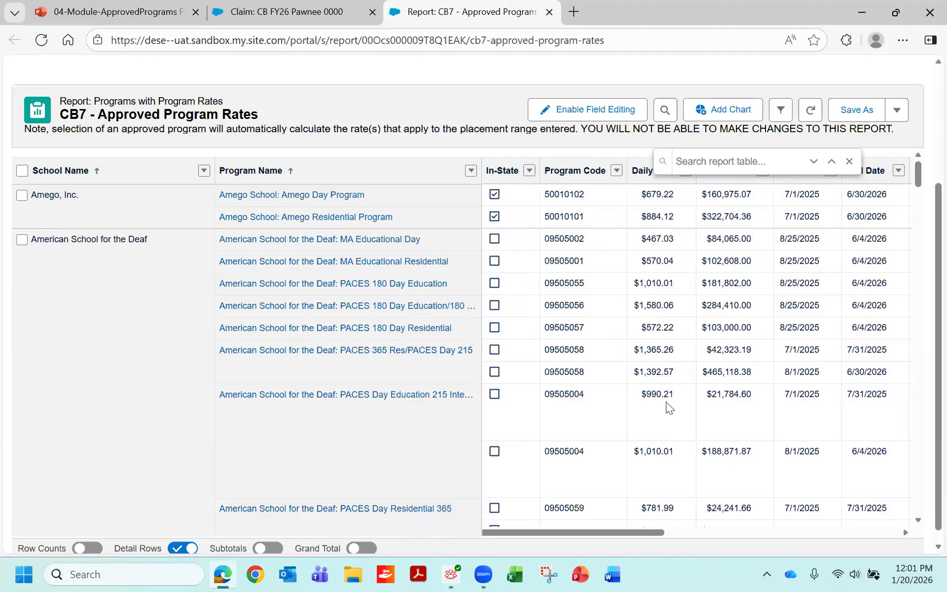
{"action": "left_click_drag", "start_coordinate": [656, 532], "coordinate": [900, 527]}
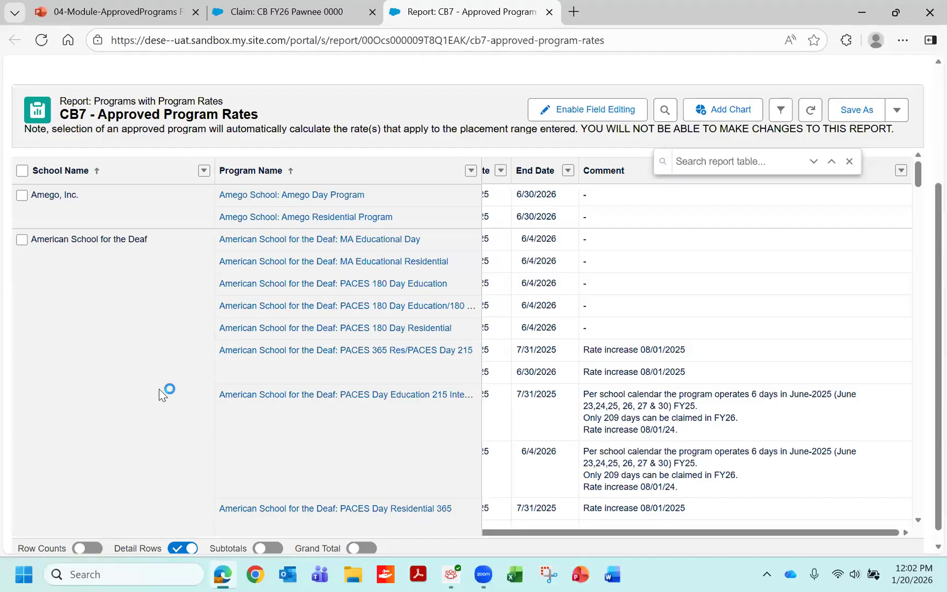
{"action": "left_click_drag", "start_coordinate": [502, 533], "coordinate": [431, 532]}
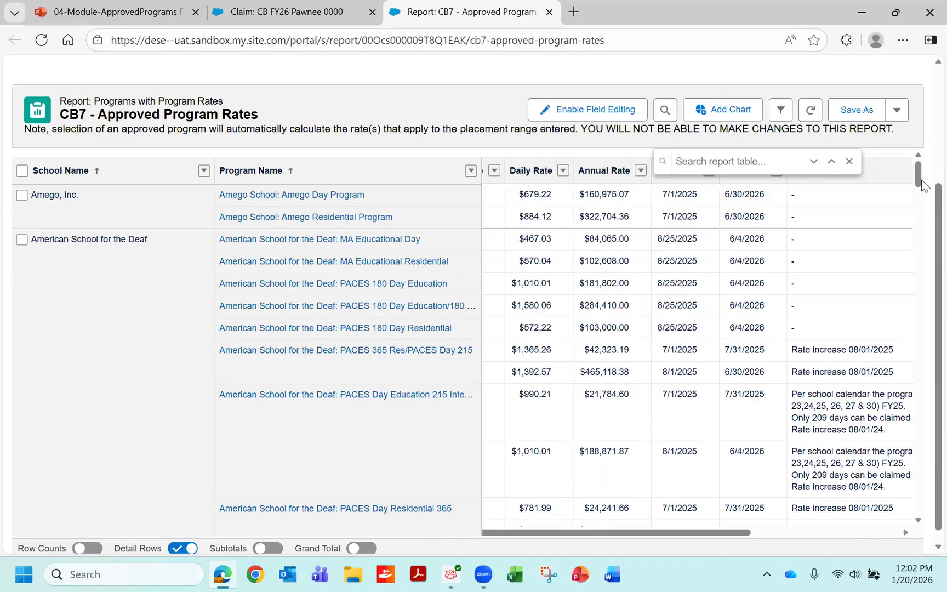
- Find Saint Ann's Home, Inc. in the report and compare its programs' codes, rates, dates and comments
{"action": "left_click_drag", "start_coordinate": [918, 176], "coordinate": [879, 439]}
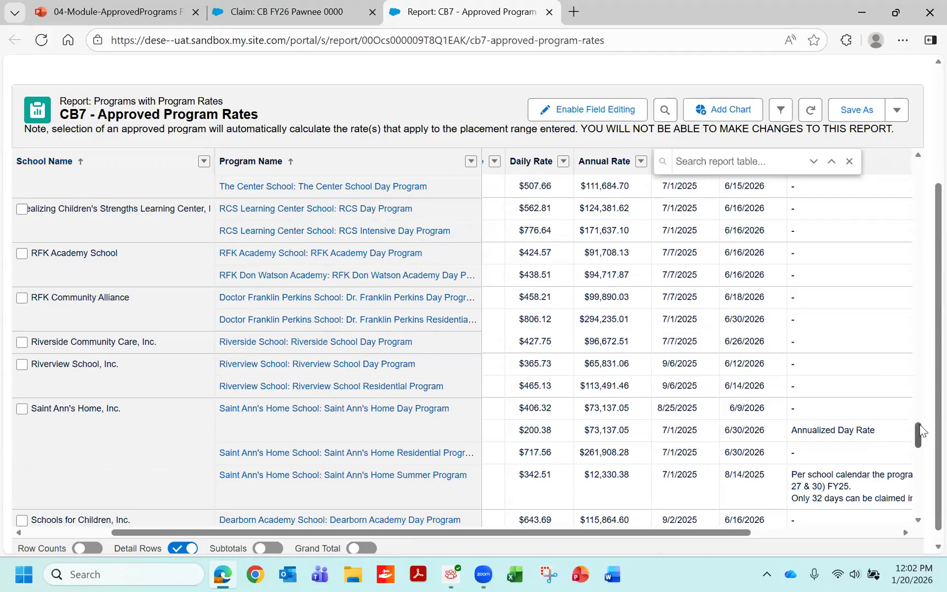
{"action": "left_click_drag", "start_coordinate": [921, 432], "coordinate": [921, 434]}
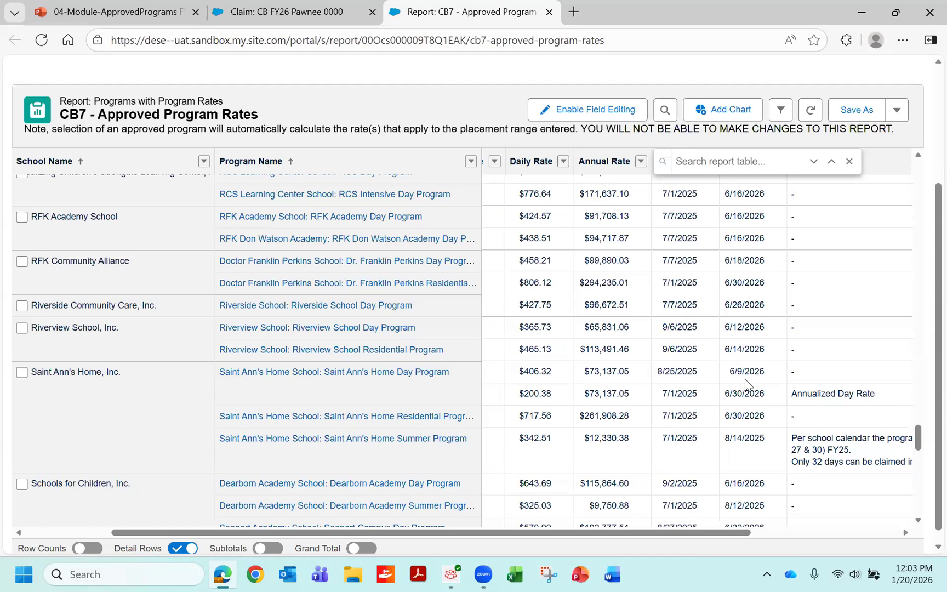
{"action": "left_click_drag", "start_coordinate": [649, 538], "coordinate": [507, 535]}
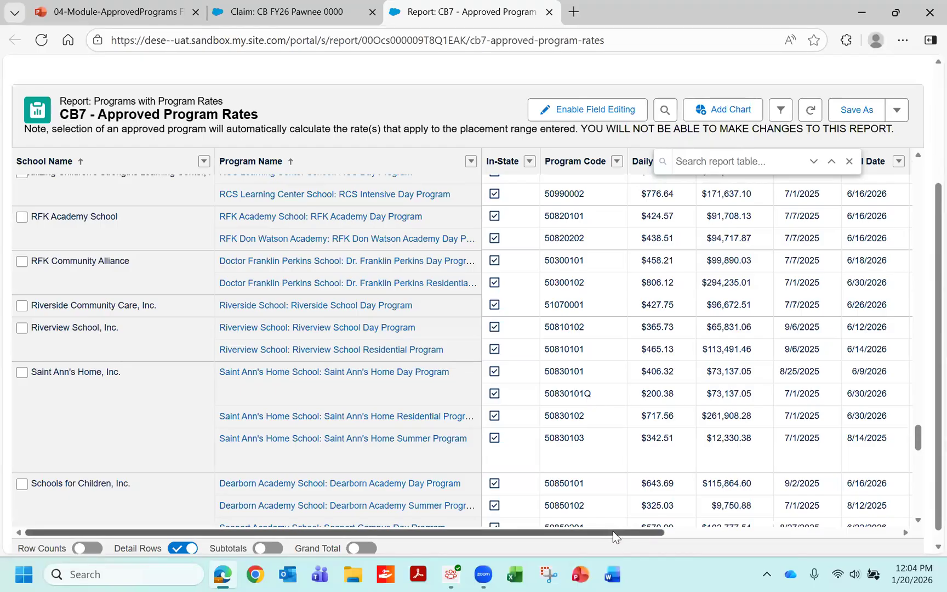
{"action": "left_click_drag", "start_coordinate": [613, 531], "coordinate": [751, 547]}
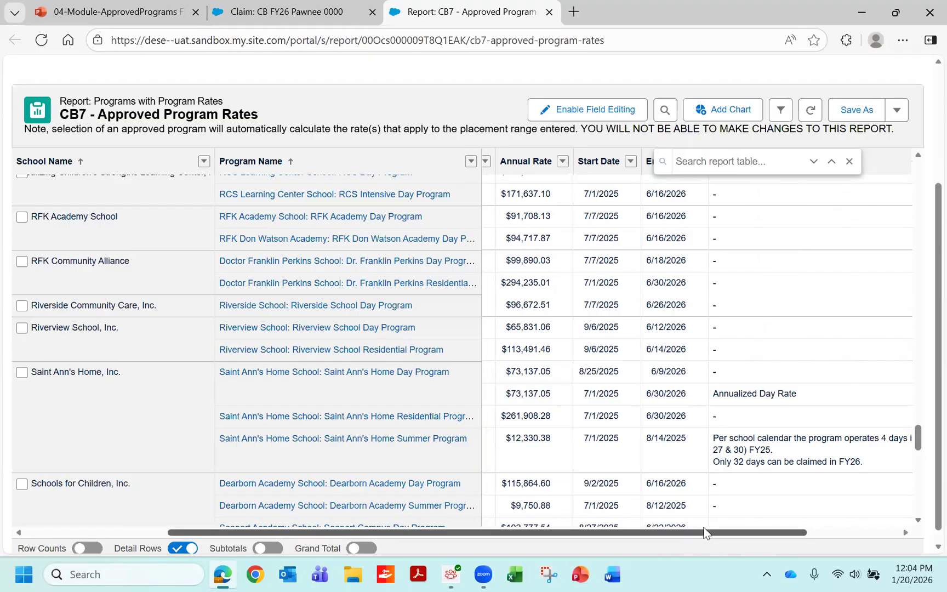
{"action": "left_click_drag", "start_coordinate": [705, 531], "coordinate": [556, 523]}
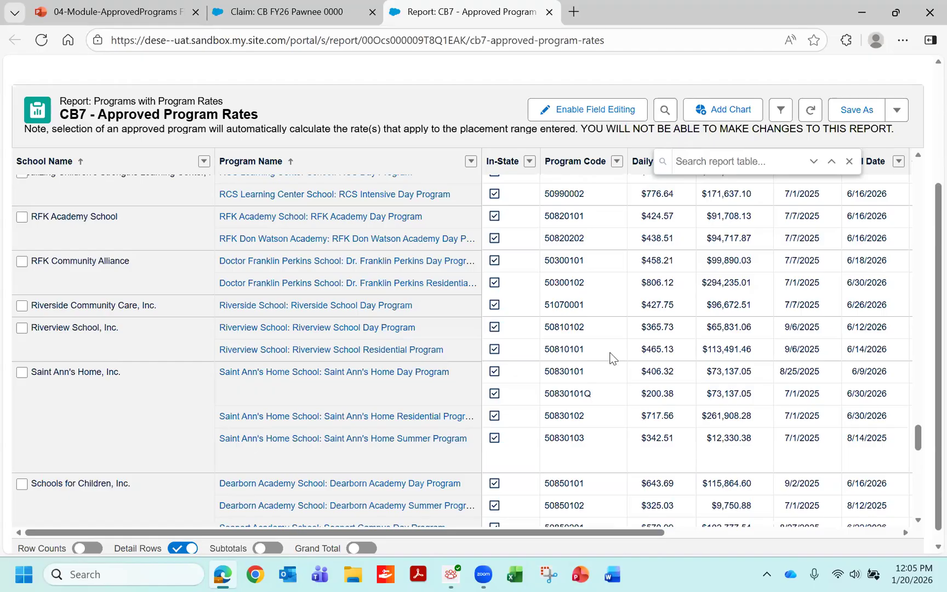
- Return to the CB FY26 Pawnee 0000 claim and open the seventh student's record in Student Claims
{"action": "left_click", "coordinate": [331, 18]}
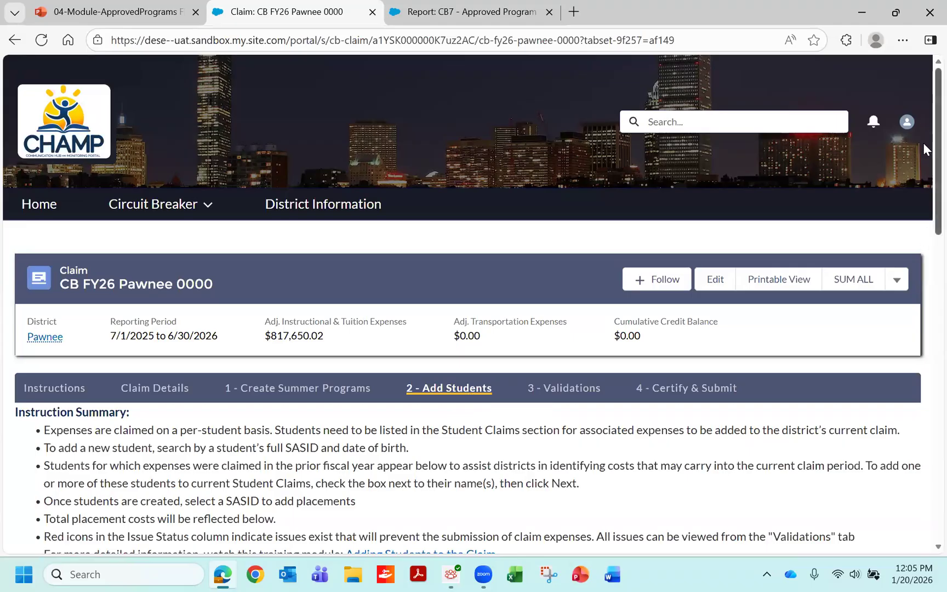
{"action": "scroll", "coordinate": [903, 280], "scroll_direction": "down", "scroll_amount": 10}
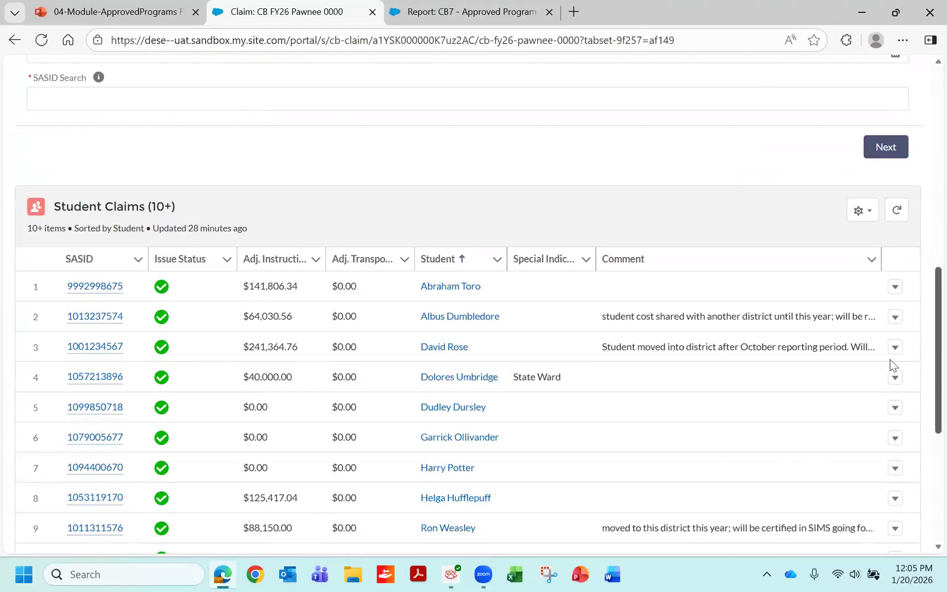
{"action": "scroll", "coordinate": [890, 359], "scroll_direction": "down", "scroll_amount": 1}
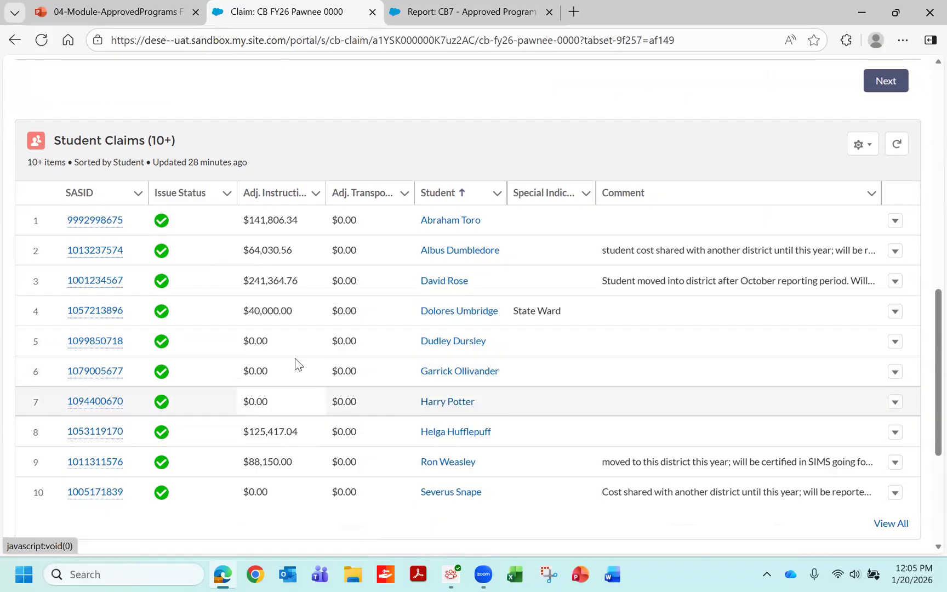
{"action": "left_click", "coordinate": [93, 403]}
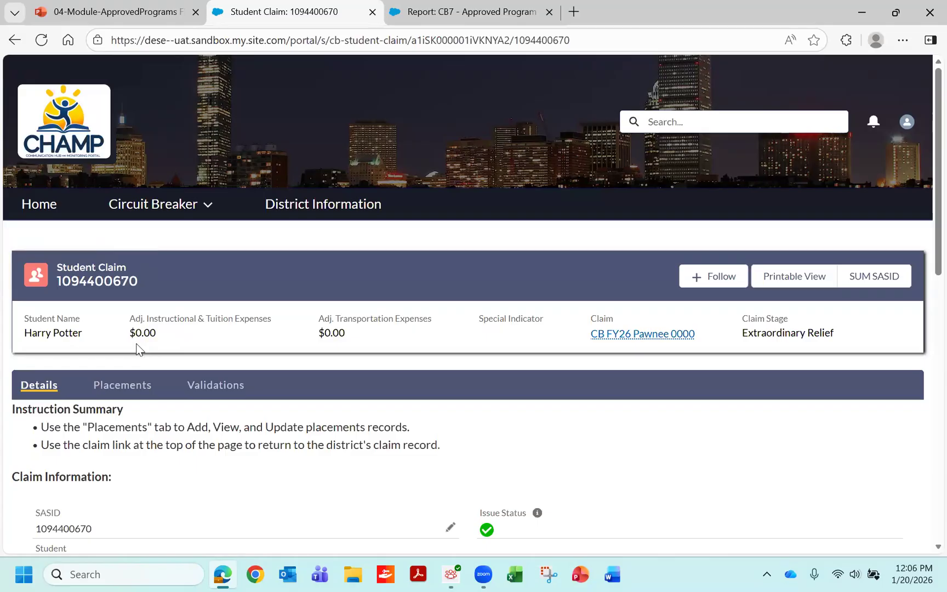
- Start a new placement for the student in the Private Approved Program category
{"action": "left_click", "coordinate": [125, 386]}
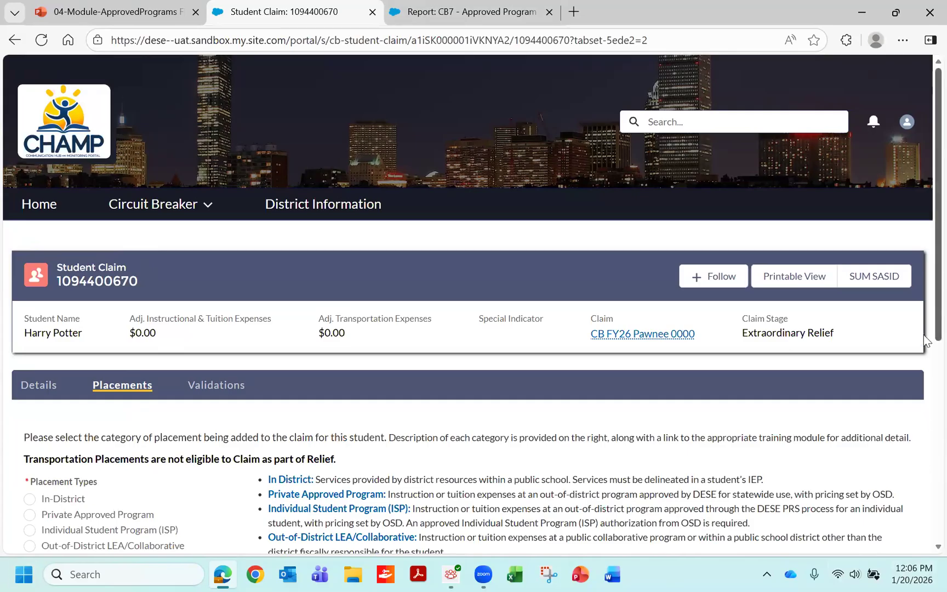
{"action": "scroll", "coordinate": [925, 339], "scroll_direction": "down", "scroll_amount": 3}
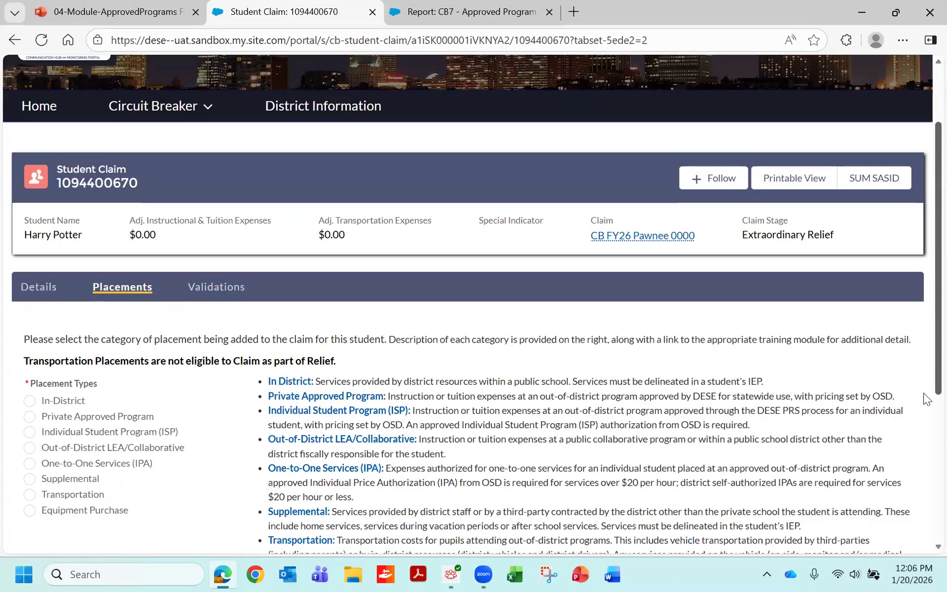
{"action": "scroll", "coordinate": [926, 405], "scroll_direction": "down", "scroll_amount": 2}
{"action": "scroll", "coordinate": [927, 419], "scroll_direction": "down", "scroll_amount": 1}
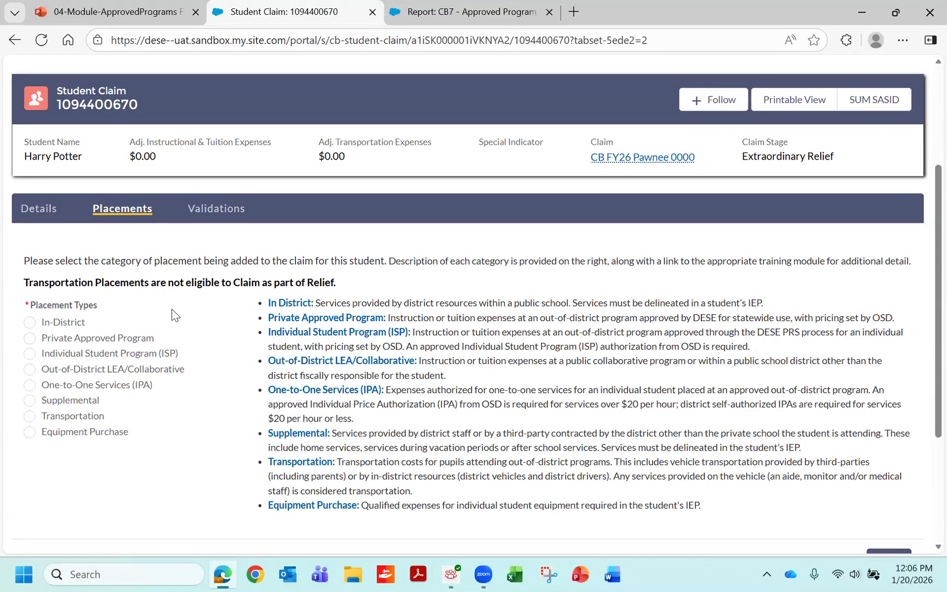
{"action": "left_click", "coordinate": [29, 337]}
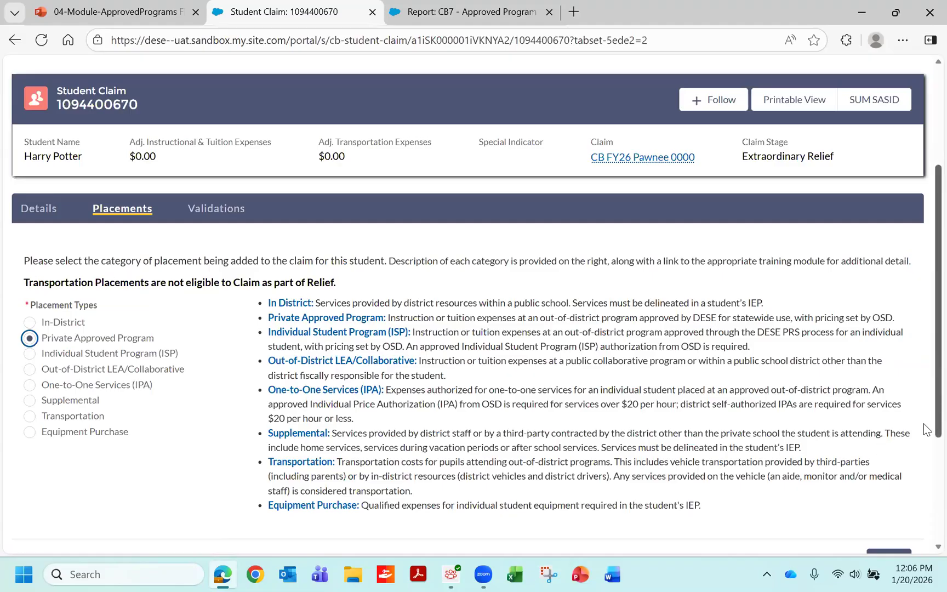
{"action": "scroll", "coordinate": [924, 417], "scroll_direction": "down", "scroll_amount": 2}
{"action": "left_click", "coordinate": [889, 483]}
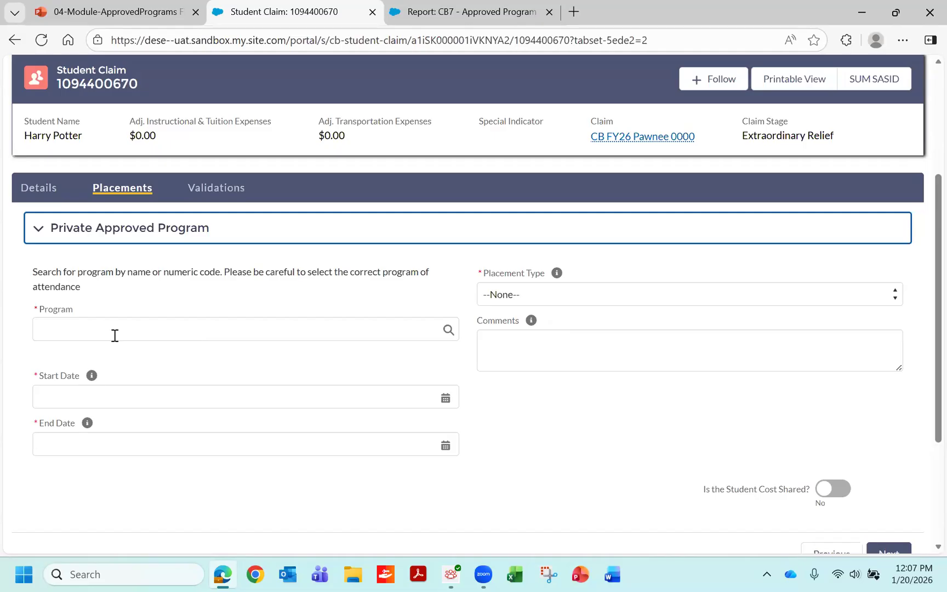
- Select American School for the Deaf: PACES 365 Res/PACES Day 215: 09505058 as the placement's program
{"action": "left_click", "coordinate": [48, 330]}
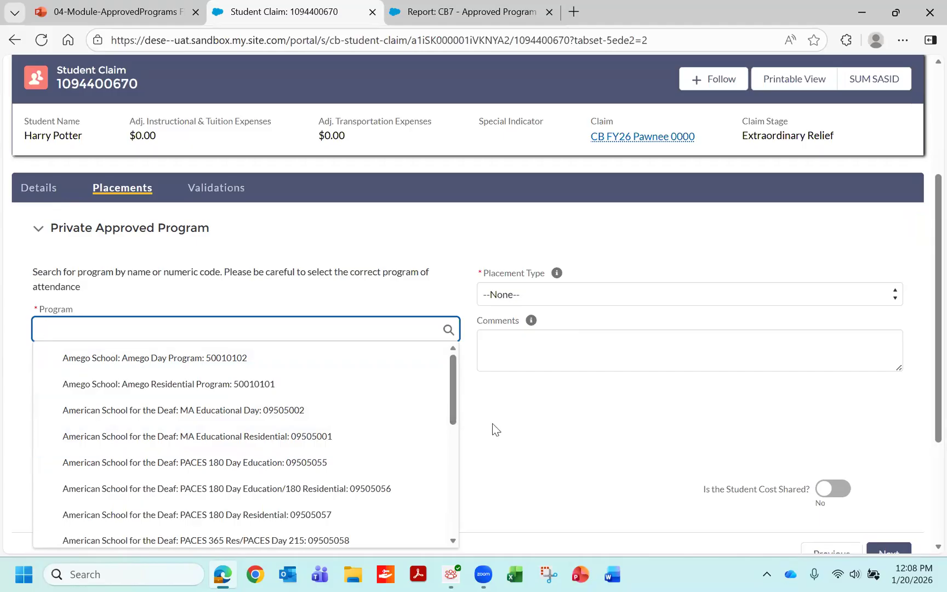
{"action": "left_click", "coordinate": [453, 409]}
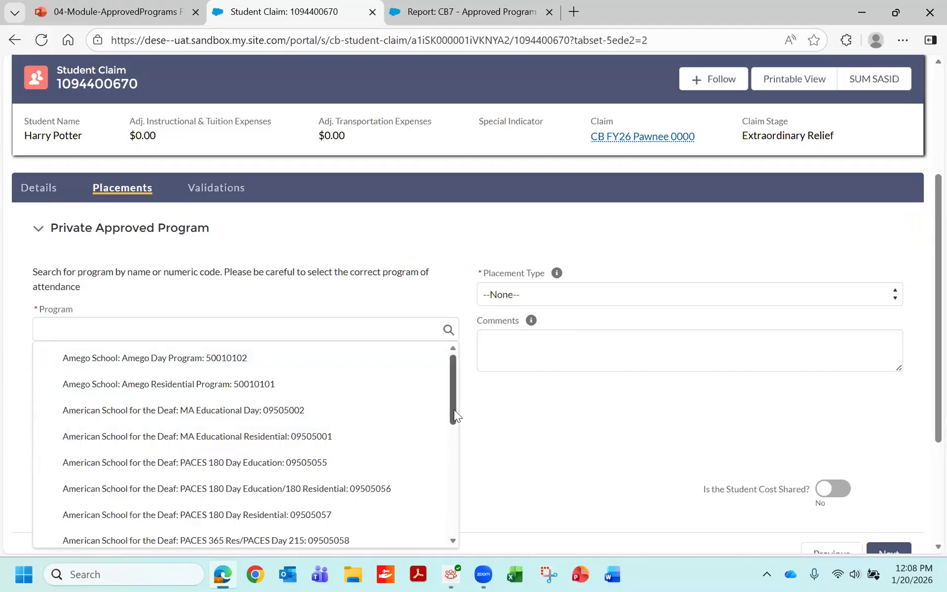
{"action": "scroll", "coordinate": [452, 428], "scroll_direction": "down", "scroll_amount": 2}
{"action": "scroll", "coordinate": [449, 455], "scroll_direction": "down", "scroll_amount": 5}
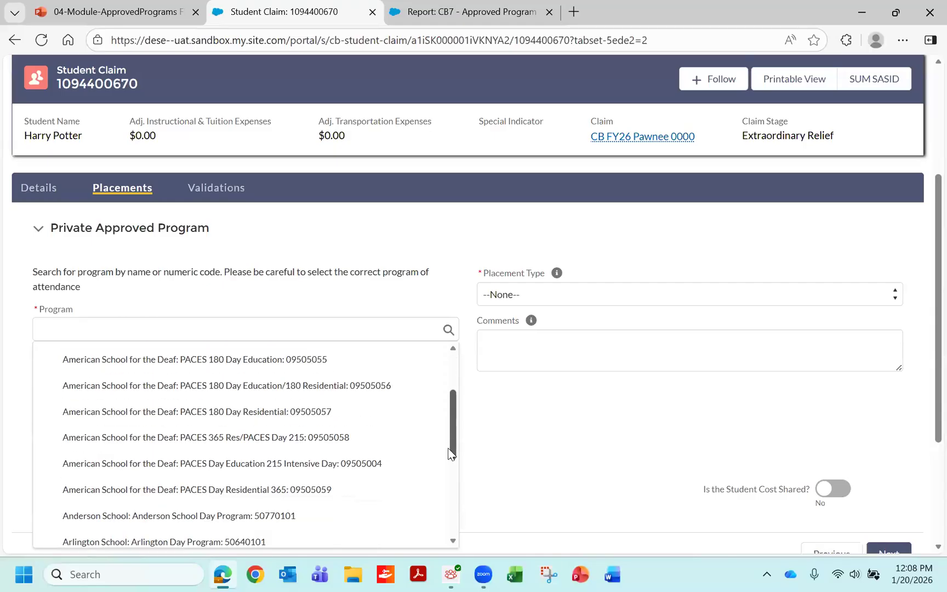
{"action": "left_click_drag", "start_coordinate": [447, 521], "coordinate": [448, 524]}
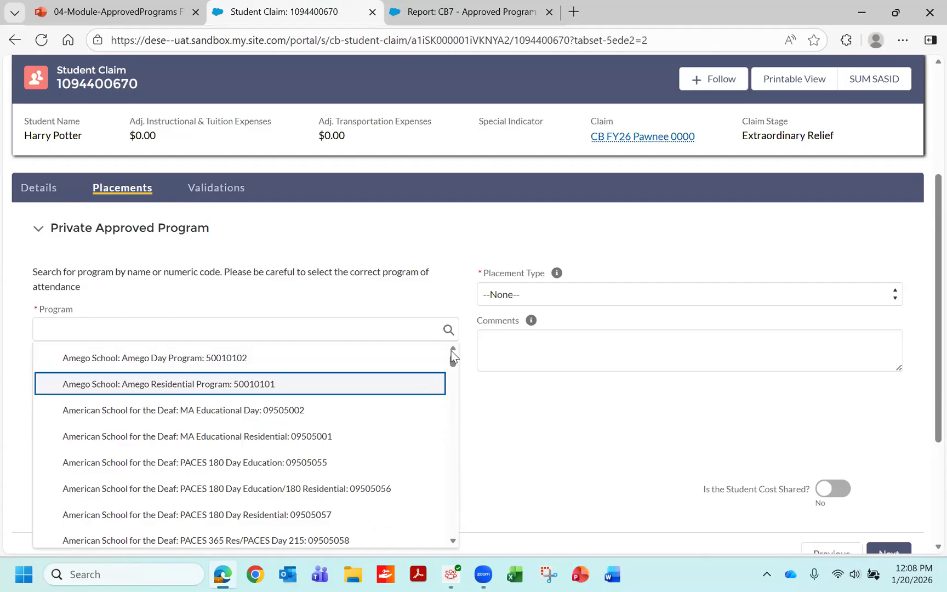
{"action": "left_click", "coordinate": [464, 426]}
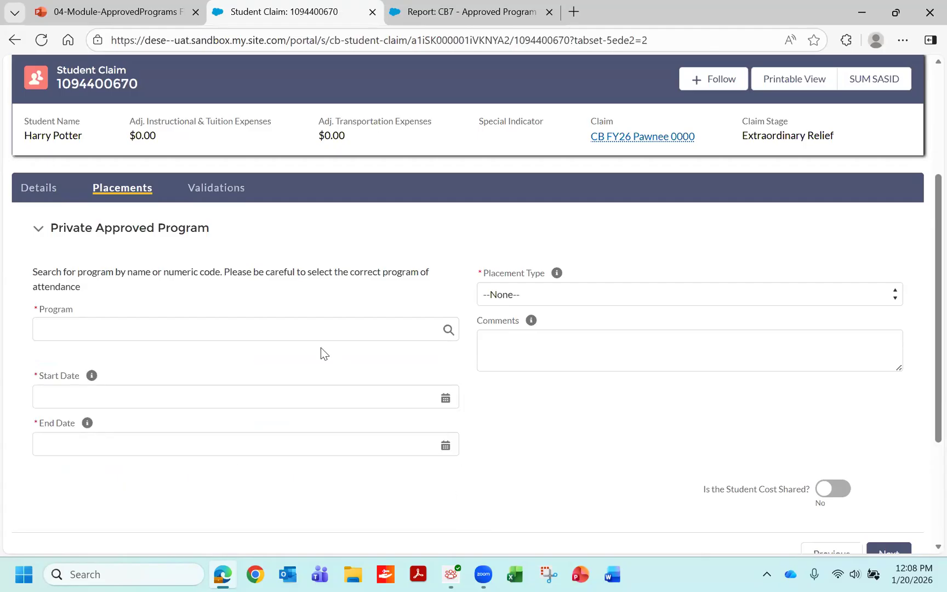
{"action": "left_click", "coordinate": [317, 330]}
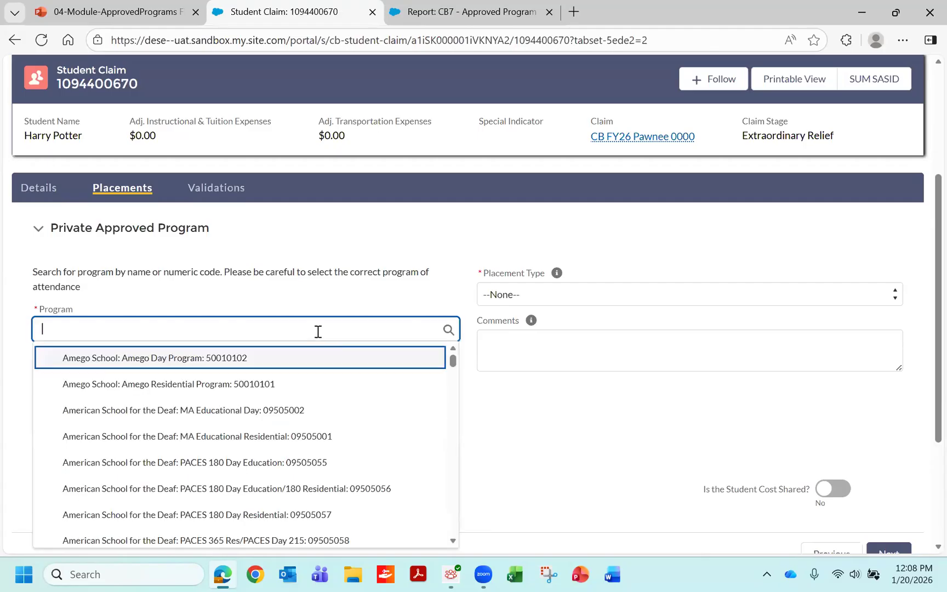
{"action": "left_click", "coordinate": [453, 541]}
{"action": "left_click", "coordinate": [453, 541]}
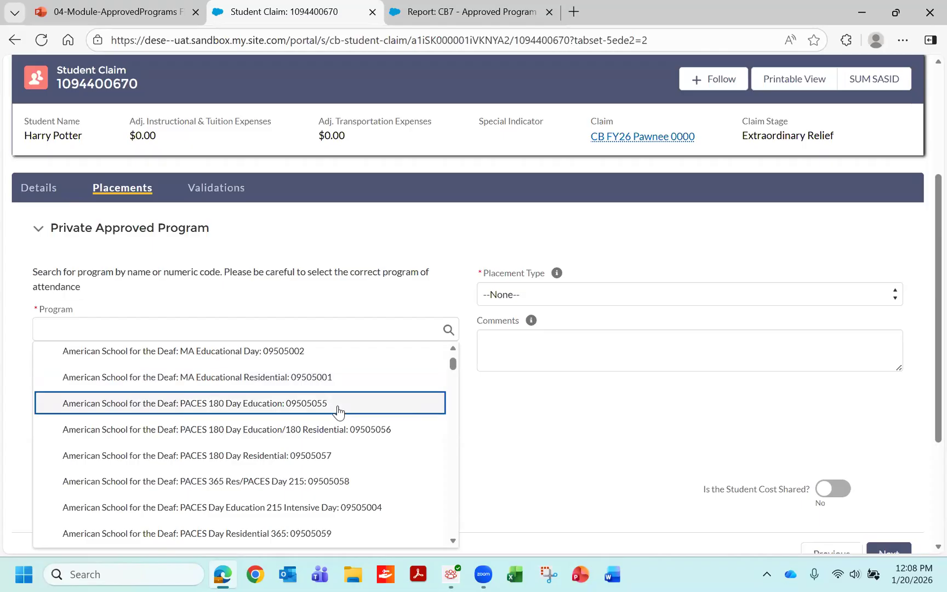
{"action": "left_click", "coordinate": [341, 482]}
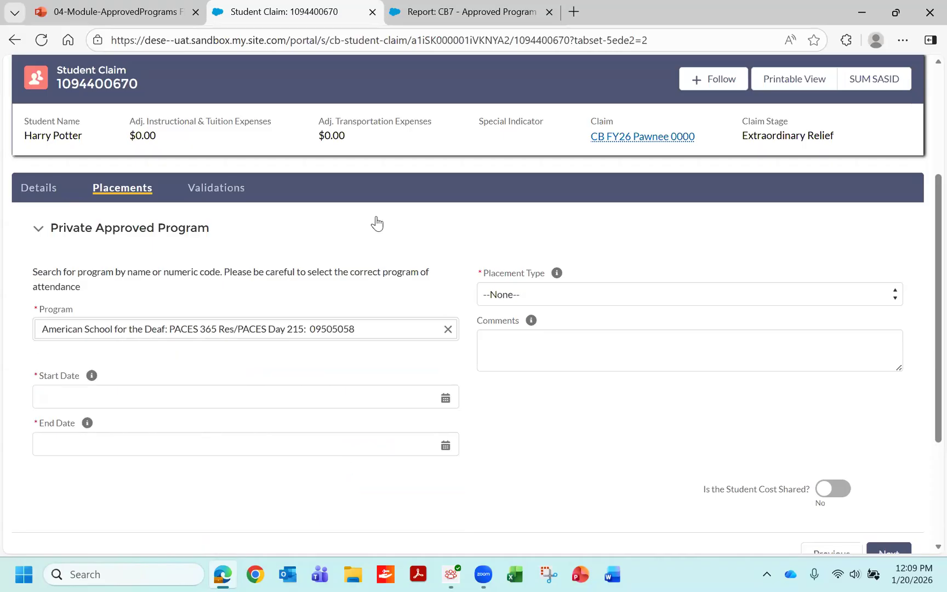
- Check the PACES 365 Res/PACES Day 215 rates, dates and comments in the CB7 report, and return to the student claim
{"action": "left_click", "coordinate": [478, 17]}
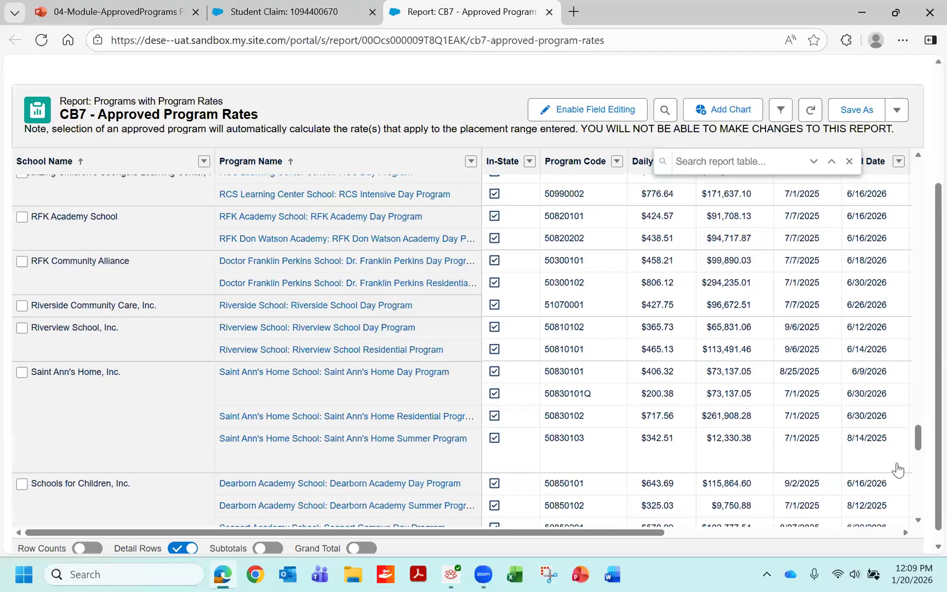
{"action": "scroll", "coordinate": [923, 348], "scroll_direction": "up", "scroll_amount": 15}
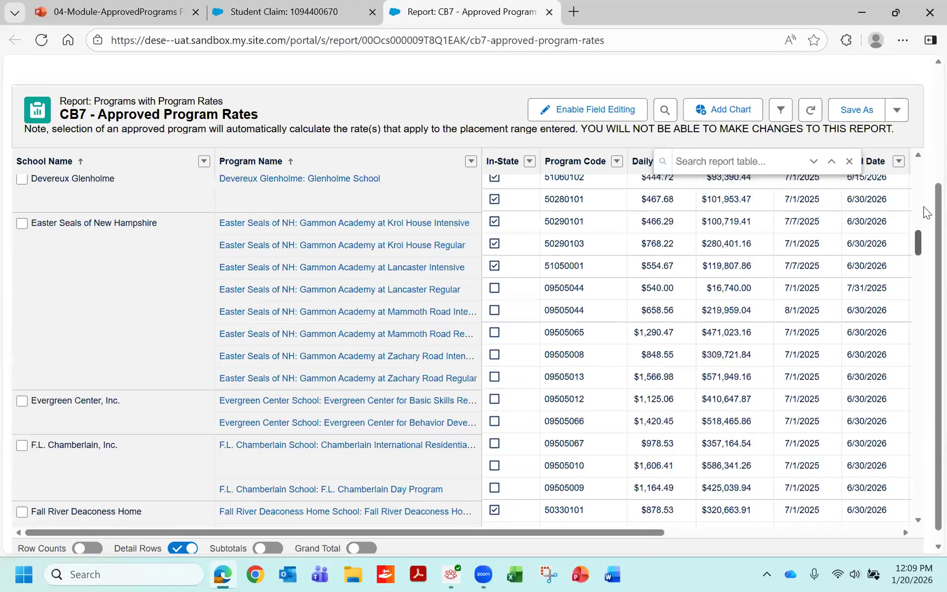
{"action": "scroll", "coordinate": [925, 180], "scroll_direction": "up", "scroll_amount": 8}
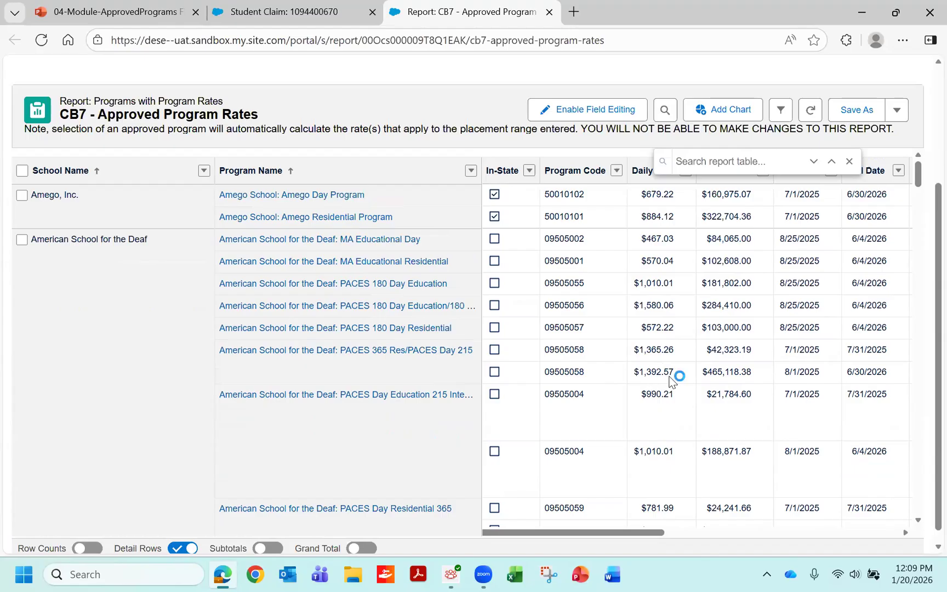
{"action": "left_click_drag", "start_coordinate": [651, 535], "coordinate": [801, 534]}
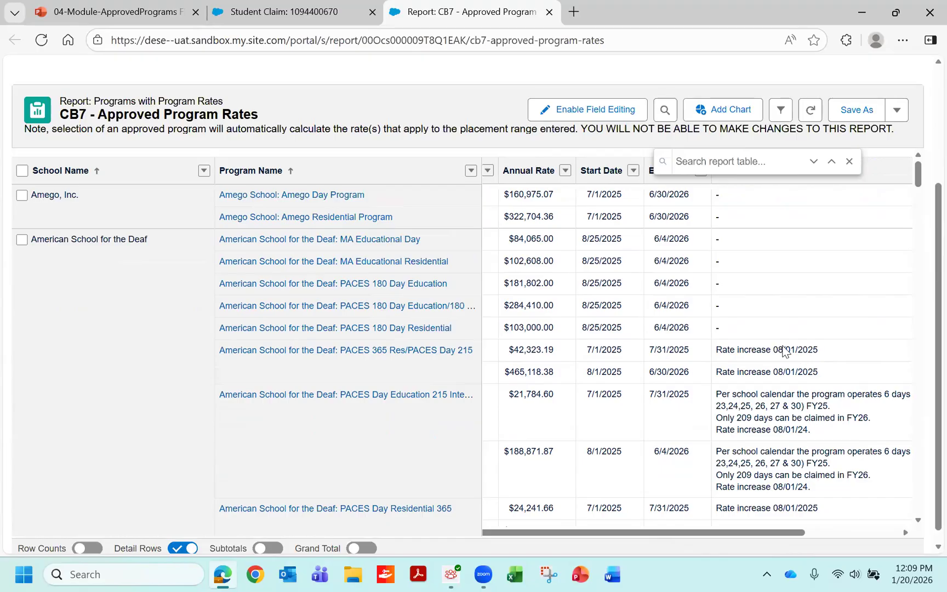
{"action": "left_click", "coordinate": [325, 10]}
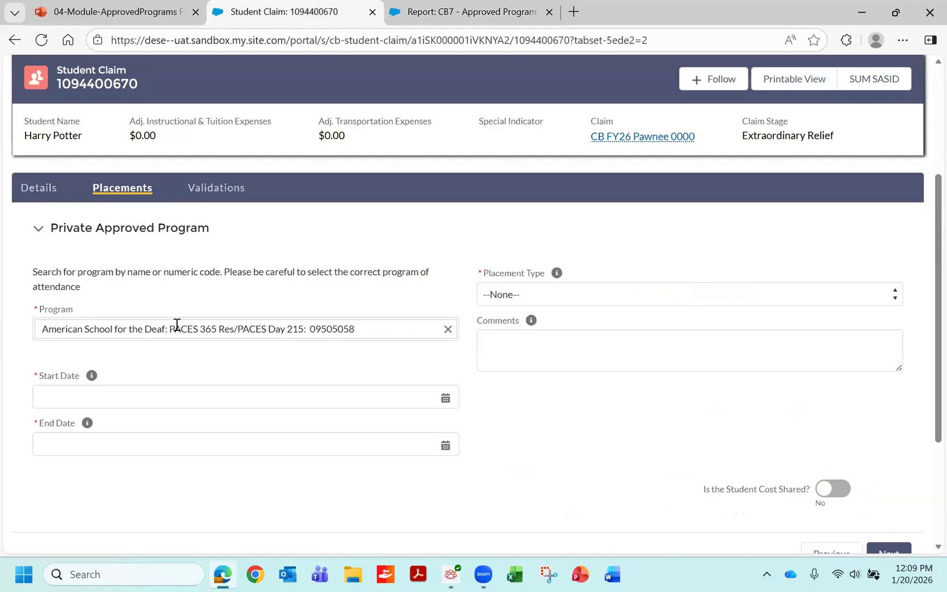
- Set the placement's start date to 7/1/2025 and its end date to 6/30/2026
{"action": "left_click", "coordinate": [38, 392]}
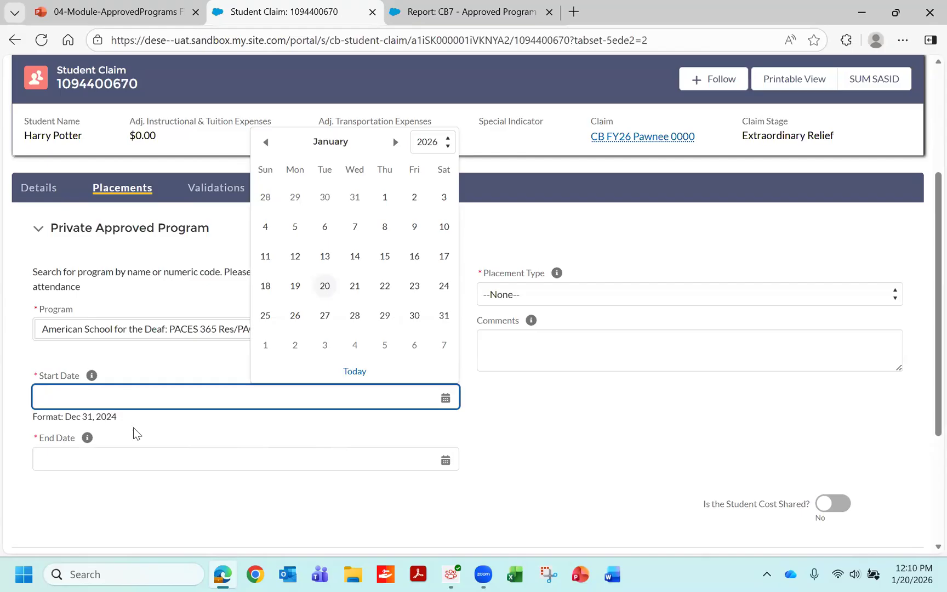
{"action": "type", "text": "7/1/2025"}
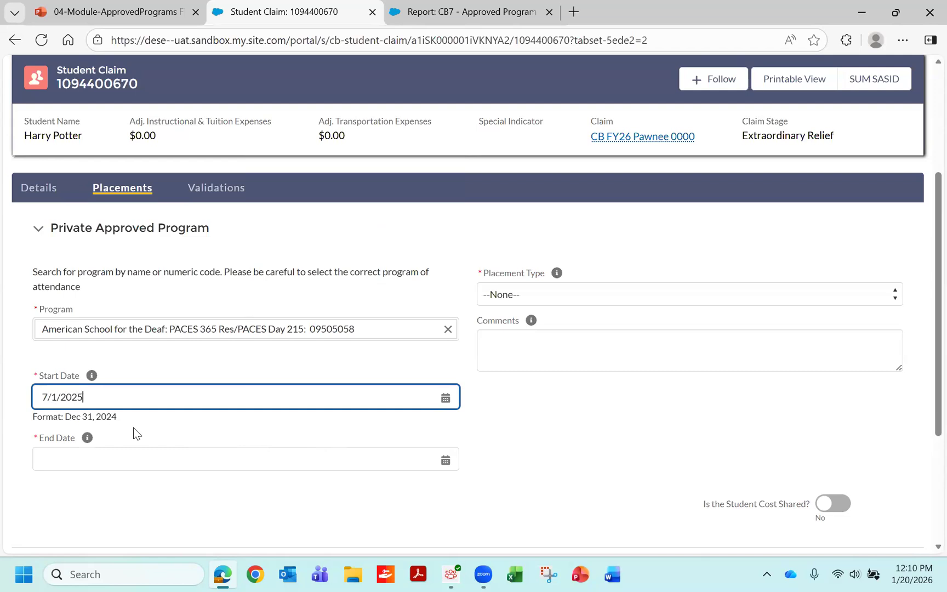
{"action": "left_click", "coordinate": [46, 464]}
{"action": "type", "text": "6"}
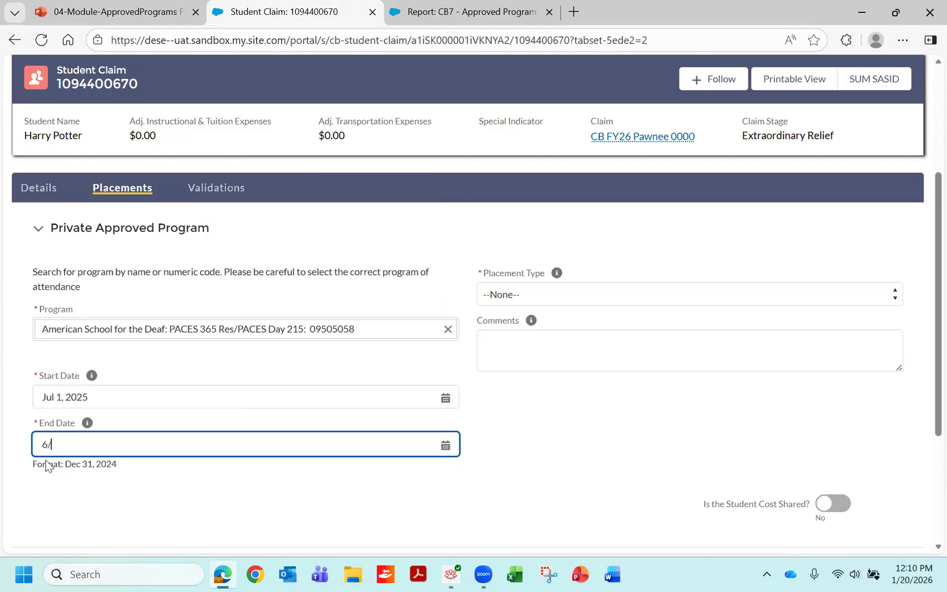
{"action": "type", "text": "/30/2026"}
{"action": "left_click", "coordinate": [839, 265]}
- Set the placement type to Day, and view and close the help text for Comments
{"action": "left_click", "coordinate": [883, 292]}
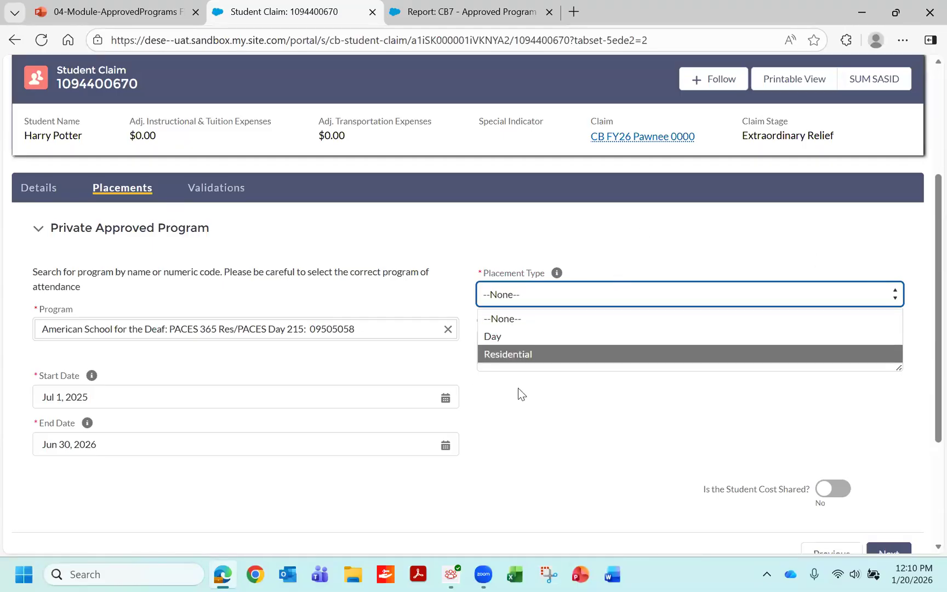
{"action": "key", "text": "Up"}
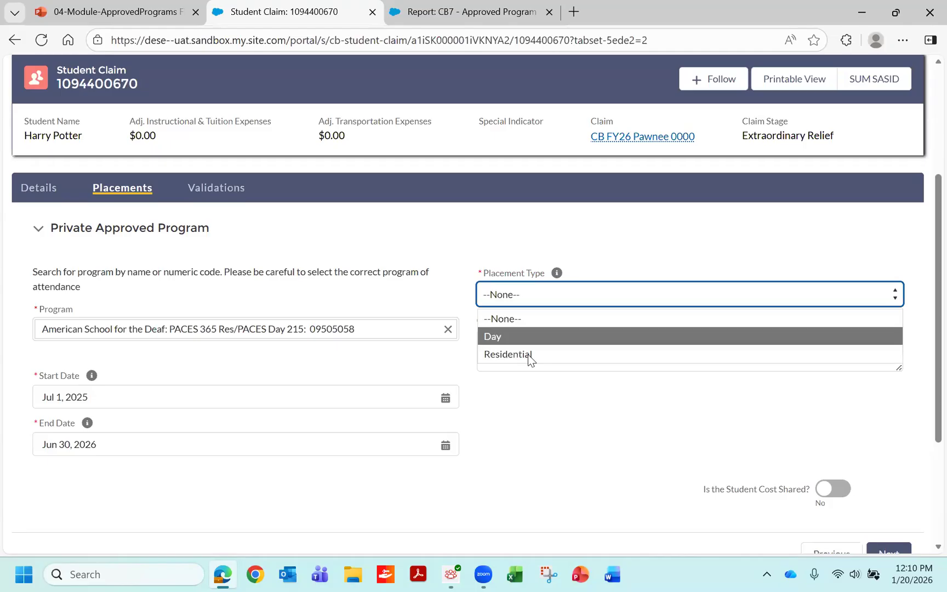
{"action": "left_click", "coordinate": [531, 336]}
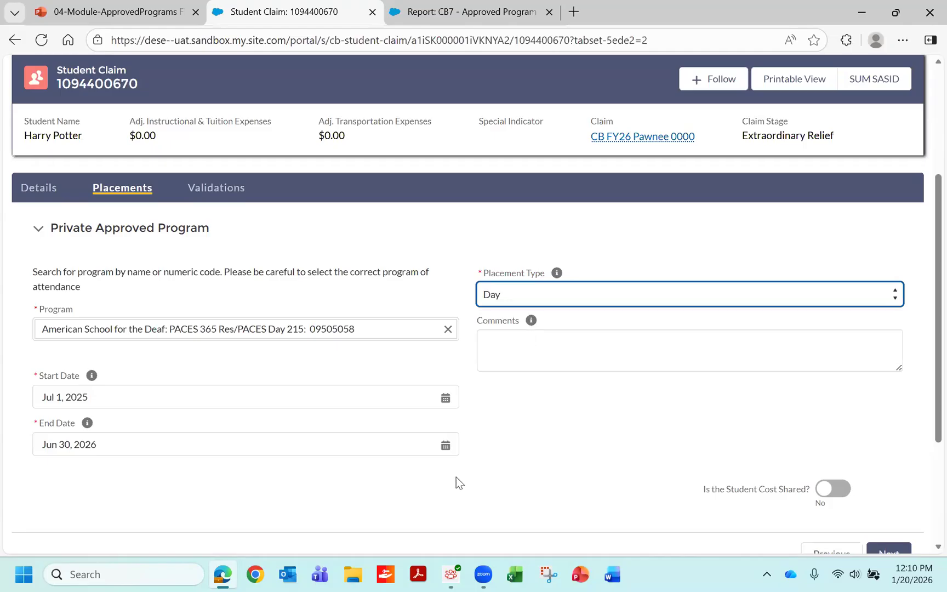
{"action": "left_click", "coordinate": [531, 321]}
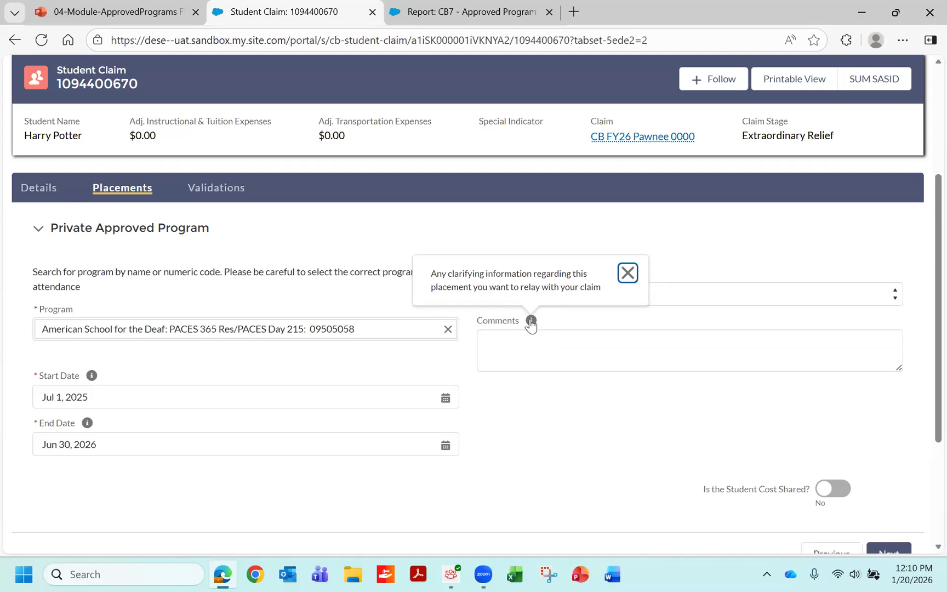
{"action": "left_click", "coordinate": [627, 274]}
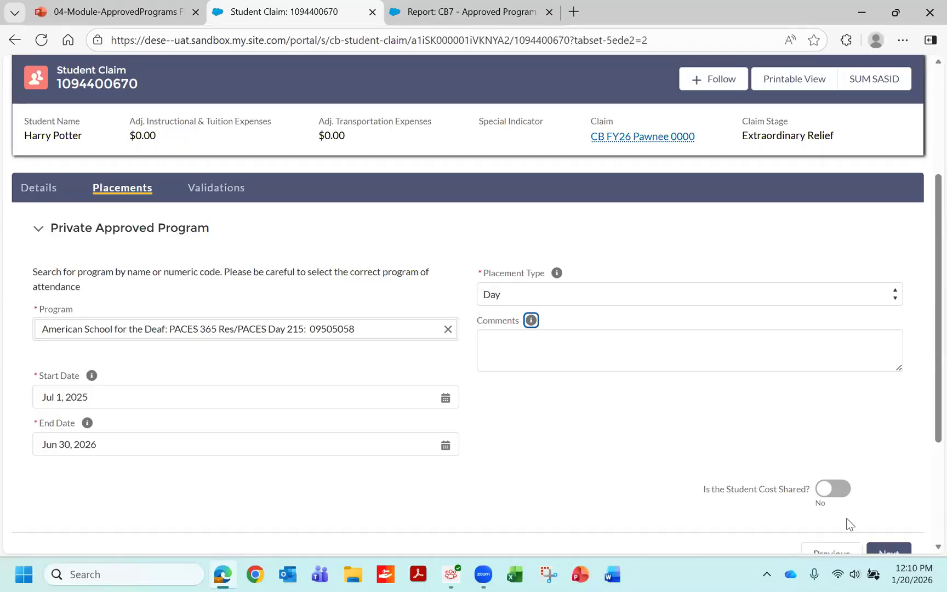
- Submit the placement details, confirm the OSD approved program rates to create the placement, and finish the placement entry
{"action": "scroll", "coordinate": [924, 420], "scroll_direction": "down", "scroll_amount": 1}
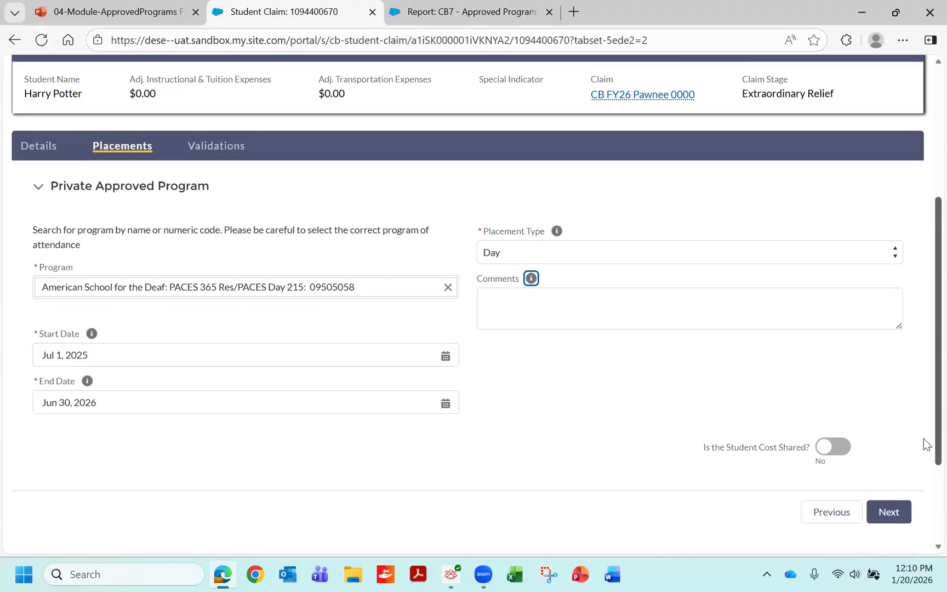
{"action": "left_click", "coordinate": [891, 513]}
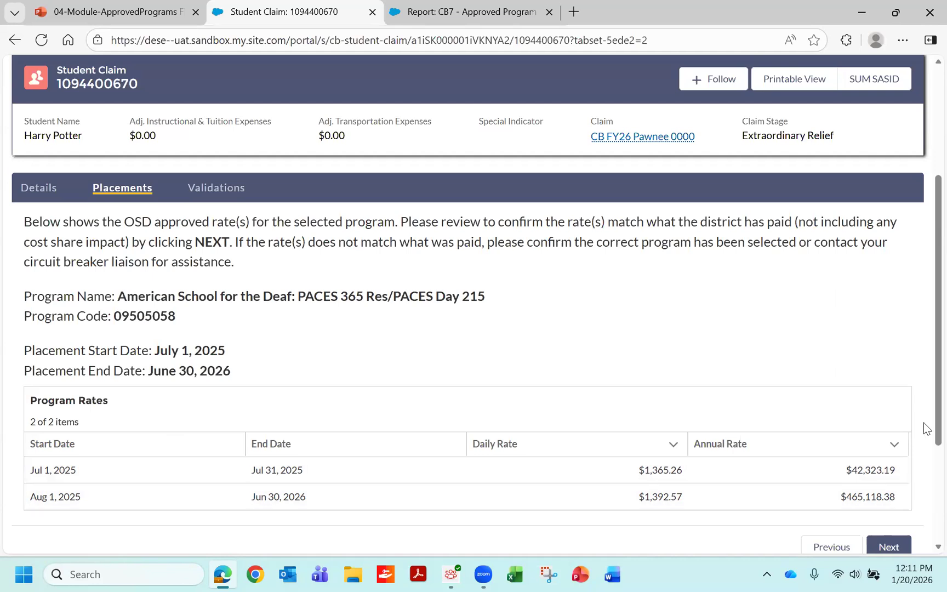
{"action": "scroll", "coordinate": [925, 445], "scroll_direction": "down", "scroll_amount": 1}
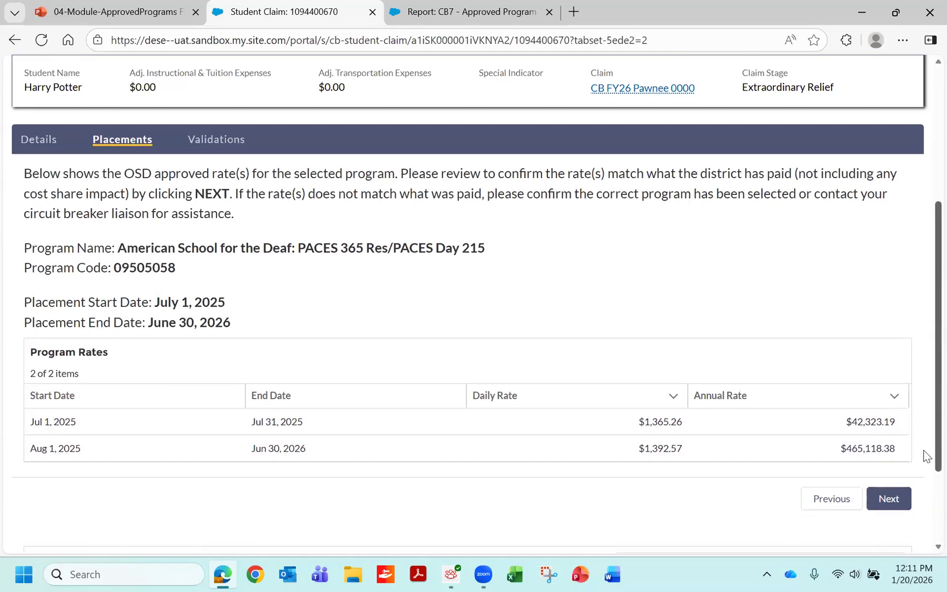
{"action": "left_click", "coordinate": [889, 499]}
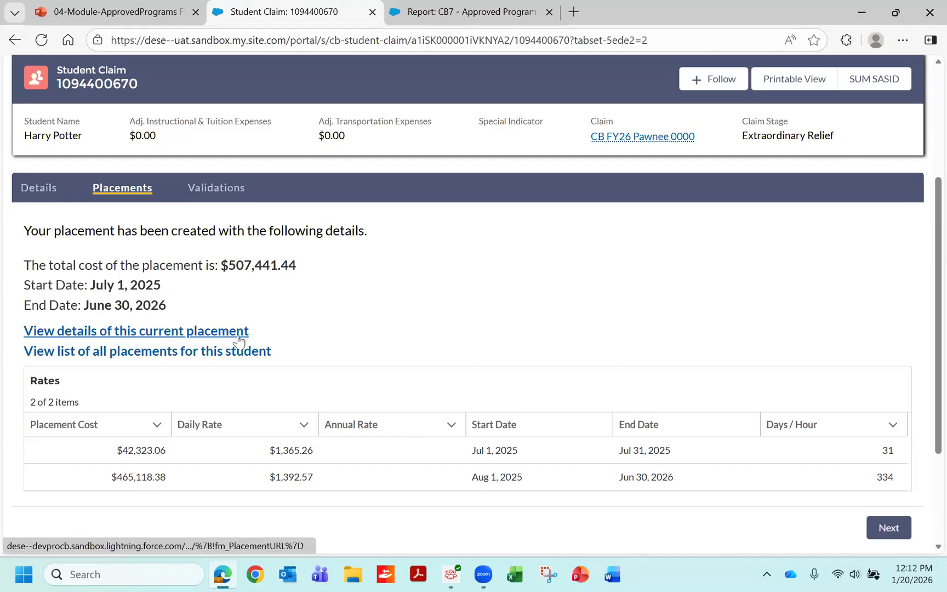
{"action": "left_click", "coordinate": [898, 534]}
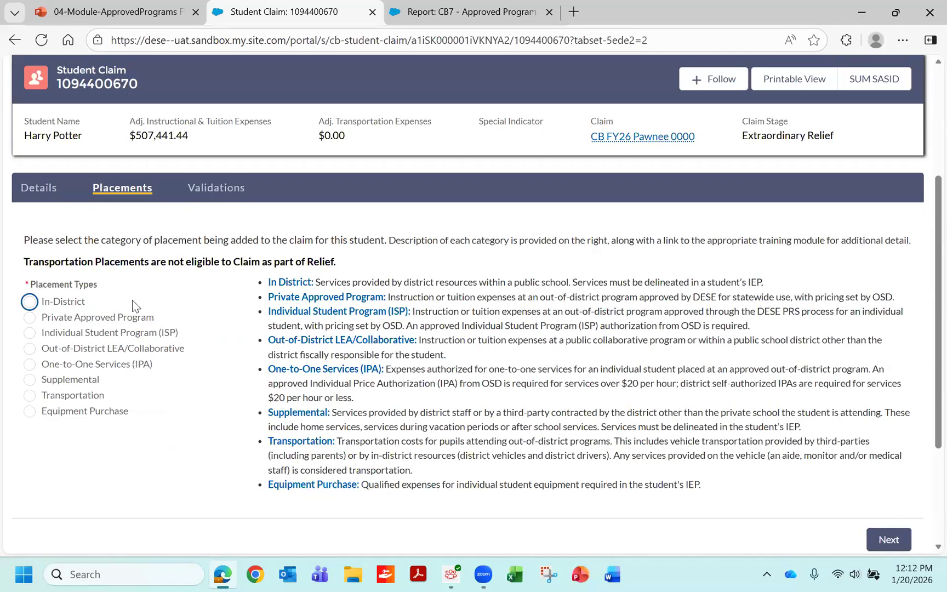
- Reload the student claim and open the new American School for the Deaf placement record to review its details
{"action": "left_click", "coordinate": [41, 40]}
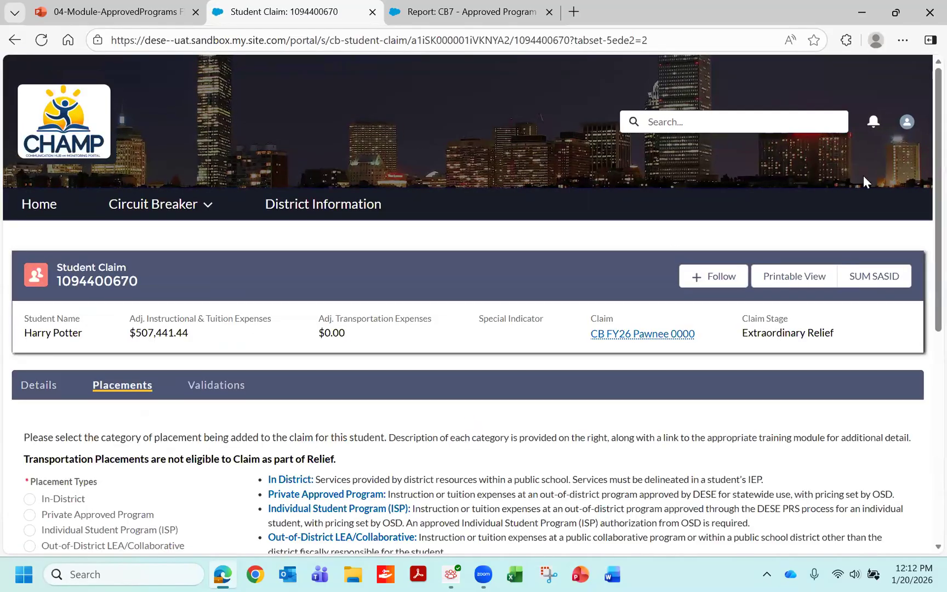
{"action": "scroll", "coordinate": [923, 356], "scroll_direction": "down", "scroll_amount": 7}
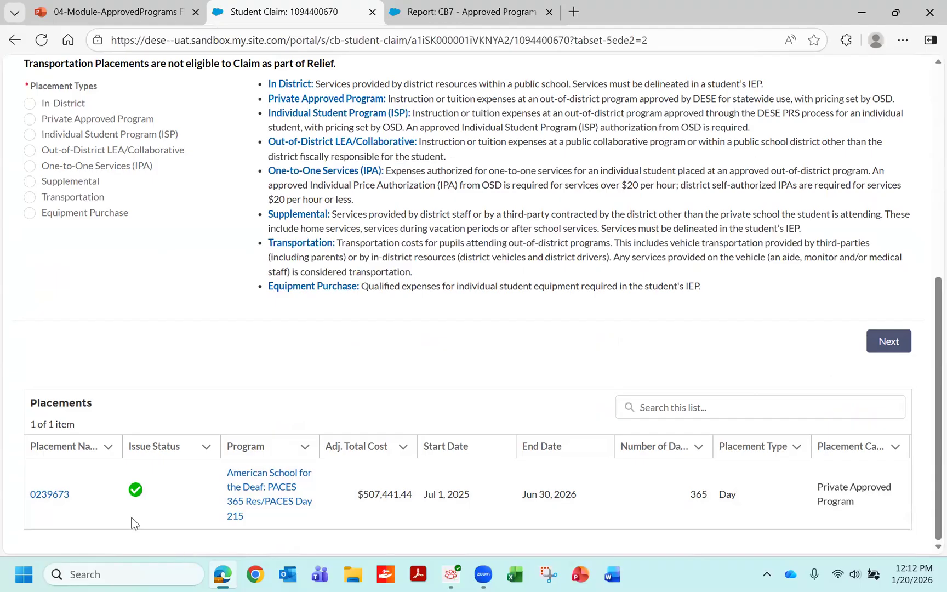
{"action": "left_click", "coordinate": [78, 508]}
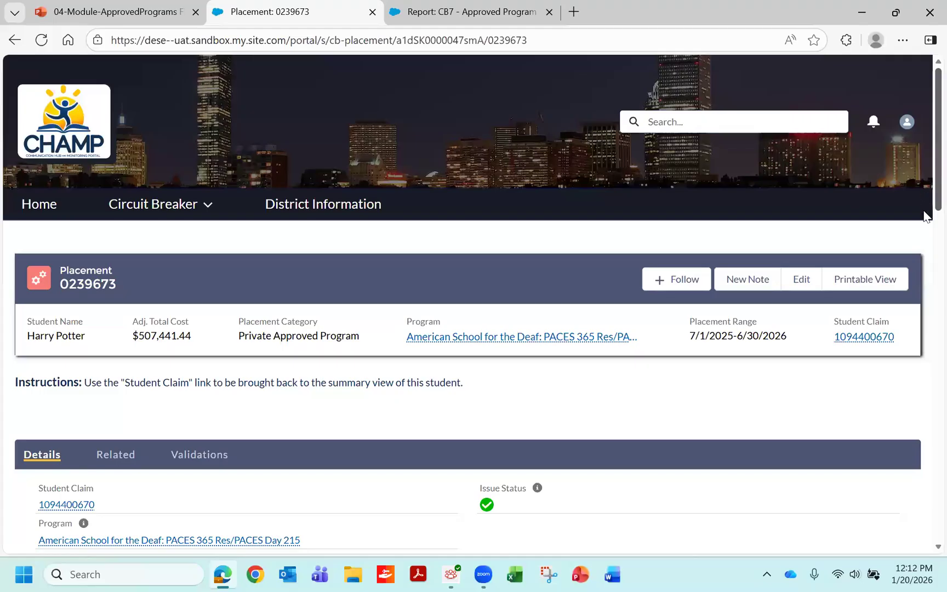
{"action": "scroll", "coordinate": [923, 223], "scroll_direction": "down", "scroll_amount": 3}
{"action": "scroll", "coordinate": [923, 235], "scroll_direction": "down", "scroll_amount": 2}
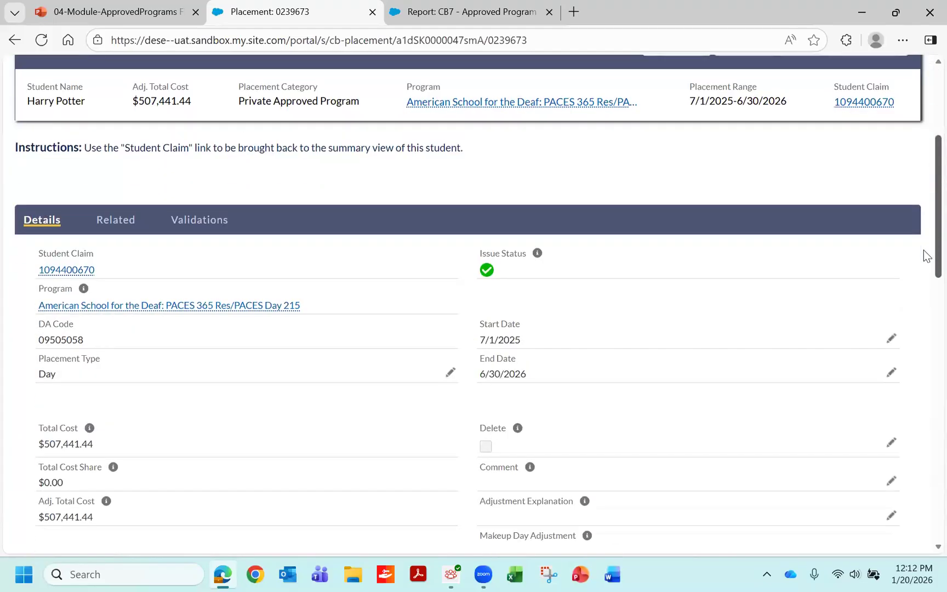
- Review the placement's cost, days, program and cost share details, and view its related placement costs
{"action": "scroll", "coordinate": [926, 274], "scroll_direction": "down", "scroll_amount": 6}
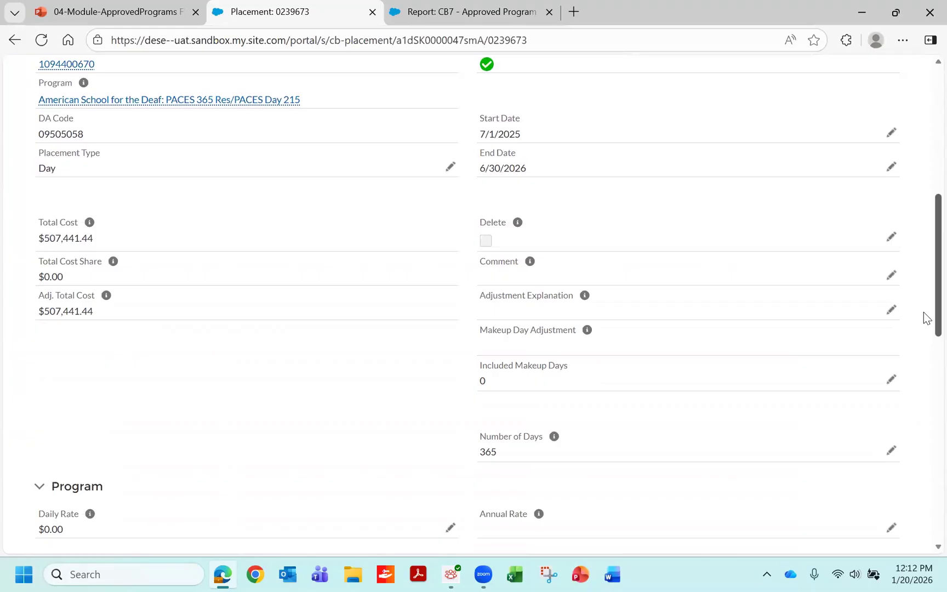
{"action": "scroll", "coordinate": [926, 372], "scroll_direction": "down", "scroll_amount": 5}
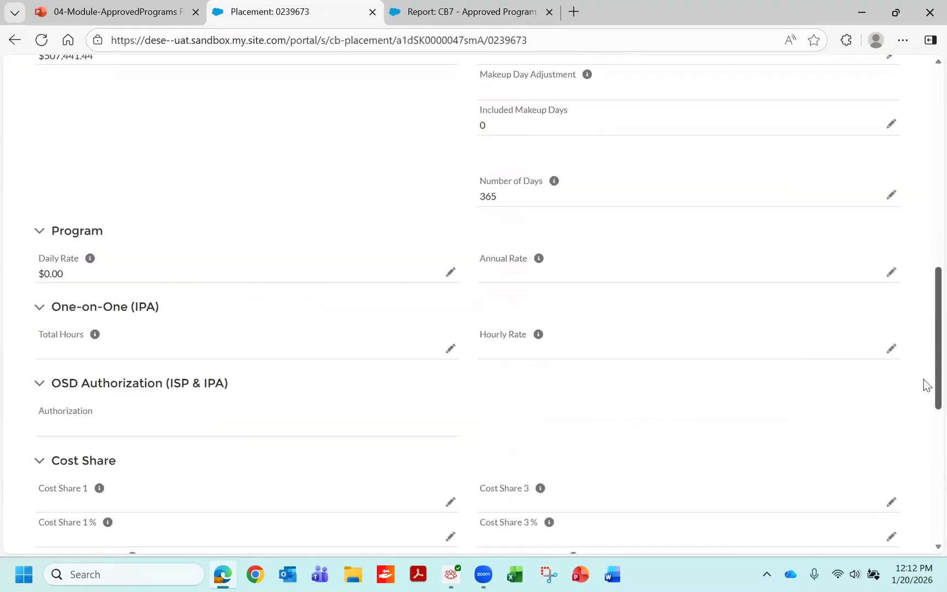
{"action": "scroll", "coordinate": [924, 471], "scroll_direction": "down", "scroll_amount": 3}
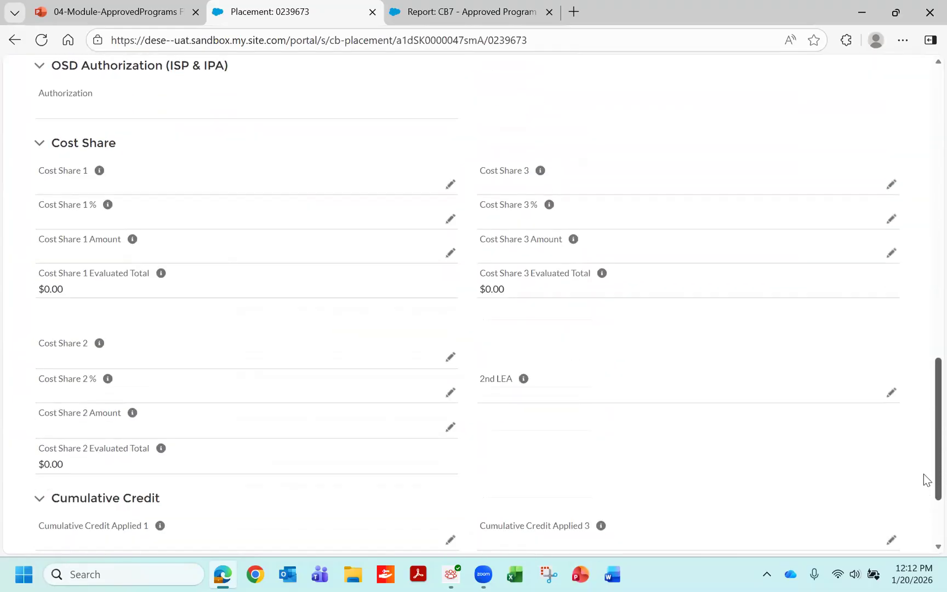
{"action": "scroll", "coordinate": [924, 367], "scroll_direction": "up", "scroll_amount": 10}
{"action": "scroll", "coordinate": [925, 285], "scroll_direction": "up", "scroll_amount": 5}
{"action": "scroll", "coordinate": [926, 263], "scroll_direction": "down", "scroll_amount": 1}
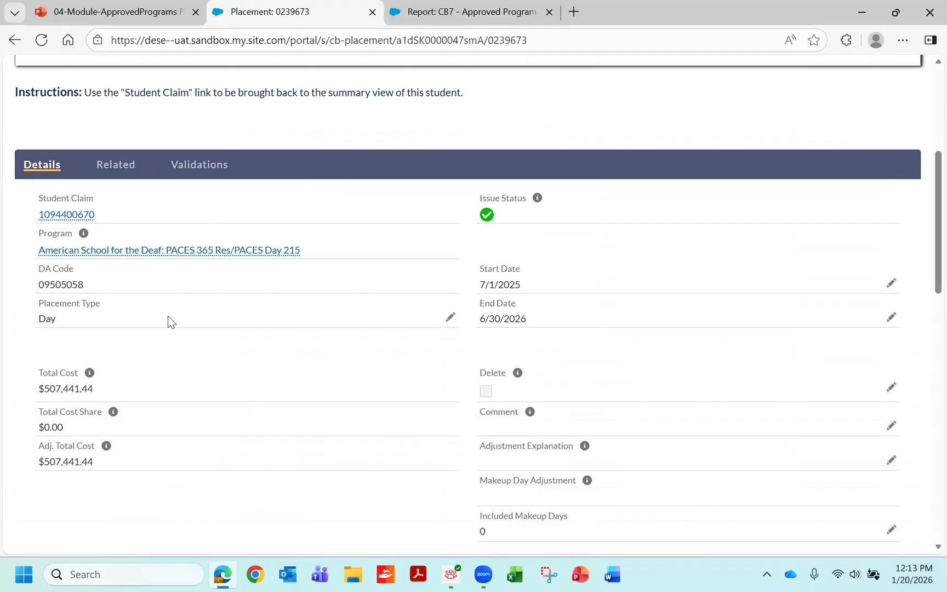
{"action": "mouse_move", "coordinate": [158, 256]}
{"action": "left_click", "coordinate": [125, 163]}
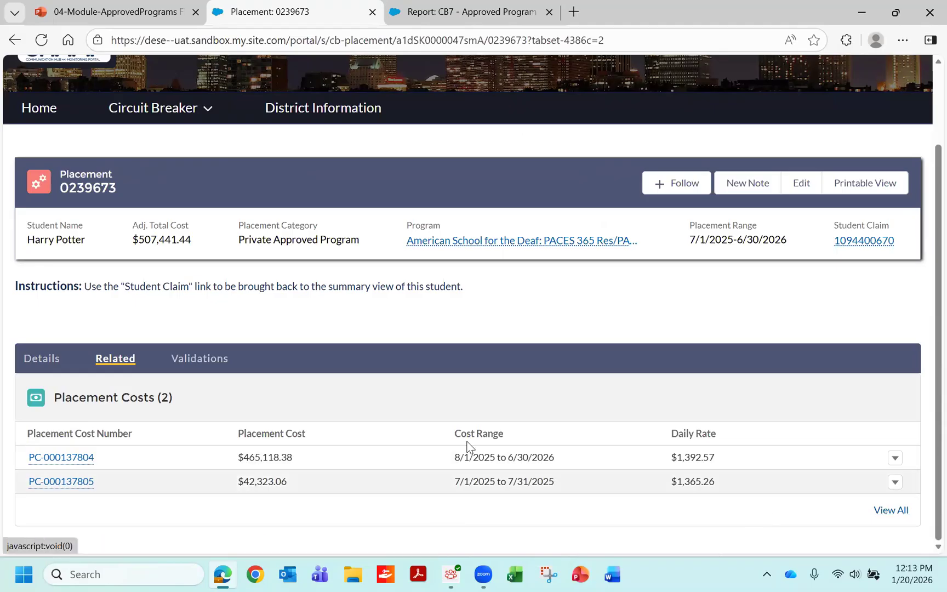
- Set the placement's end date to 4/10/2026 in its details, save the change, and check the recalculated costs and number of days
{"action": "left_click", "coordinate": [42, 359]}
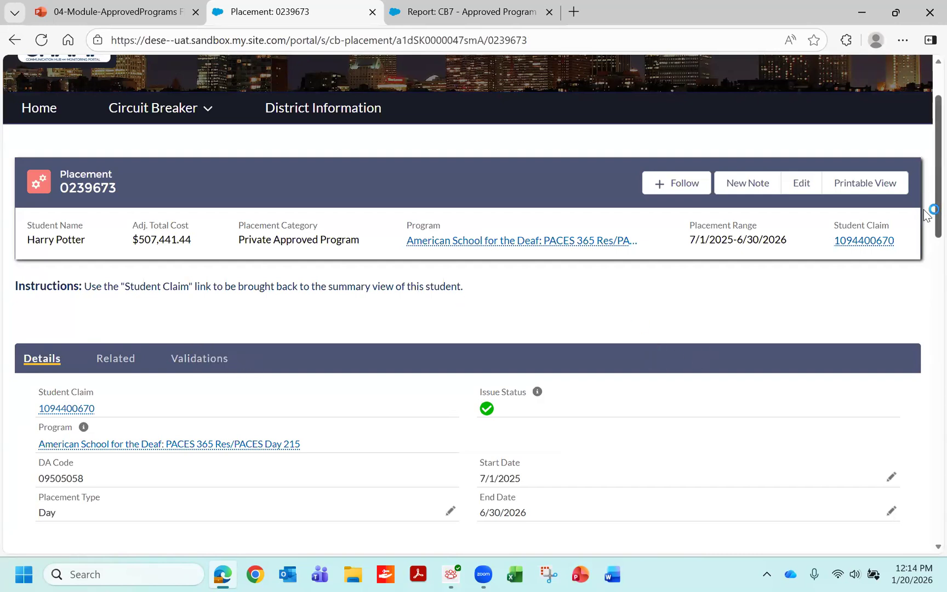
{"action": "scroll", "coordinate": [925, 211], "scroll_direction": "down", "scroll_amount": 3}
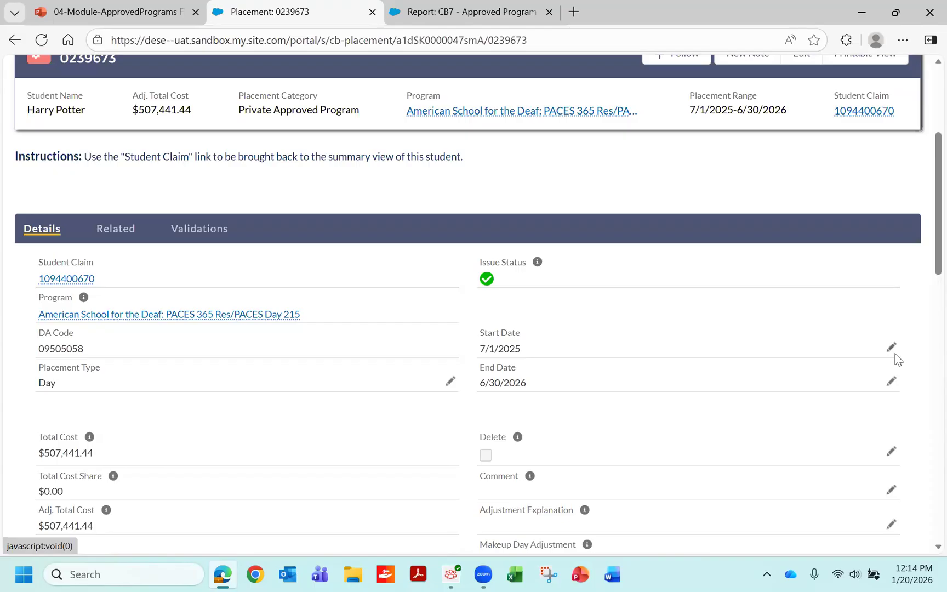
{"action": "left_click", "coordinate": [890, 384]}
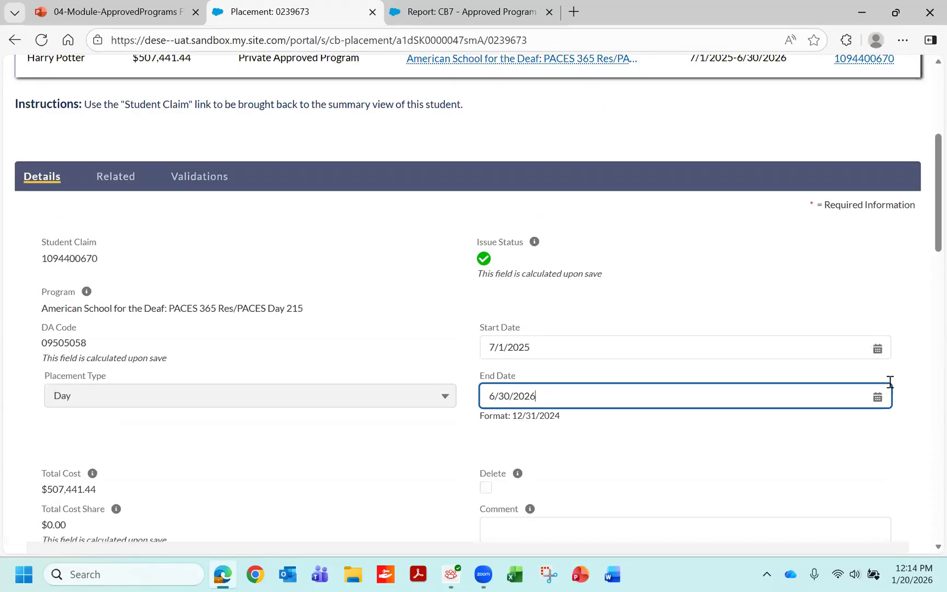
{"action": "key", "text": "BackSpace"}
{"action": "key", "text": "BackSpace"}
{"action": "key", "text": "BackSpace"}
{"action": "key", "text": "BackSpace"}
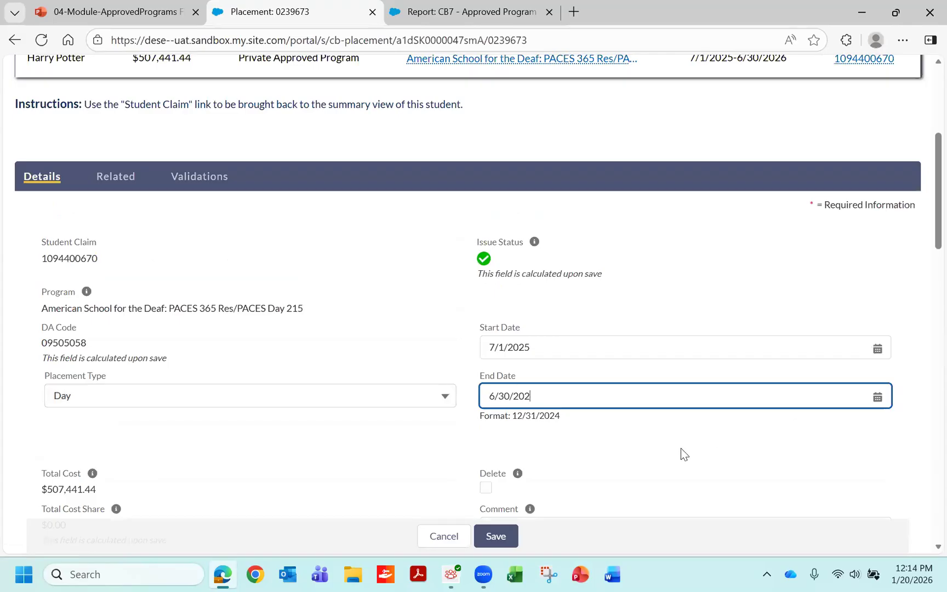
{"action": "key", "text": "BackSpace"}
{"action": "key", "text": "BackSpace"}
{"action": "key", "text": "BackSpace"}
{"action": "key", "text": "BackSpace"}
{"action": "key", "text": "BackSpace"}
{"action": "type", "text": "4/10/2026"}
{"action": "left_click", "coordinate": [496, 536]}
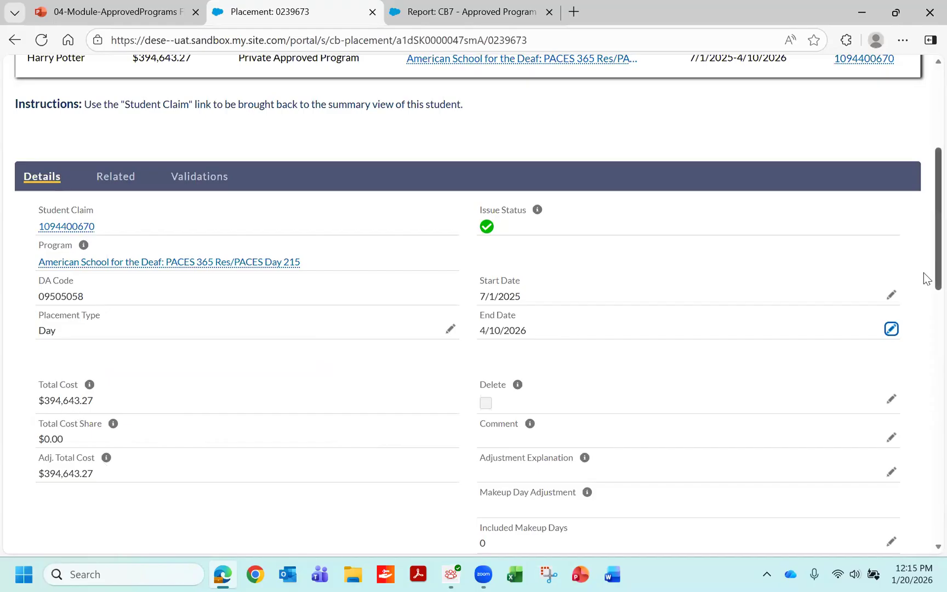
{"action": "scroll", "coordinate": [926, 278], "scroll_direction": "down", "scroll_amount": 3}
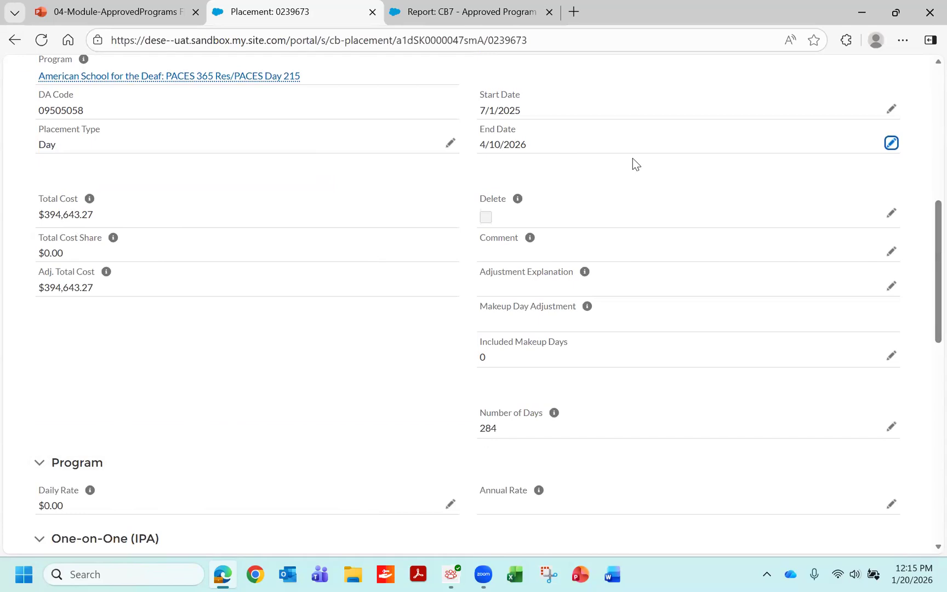
- Mark the placement for deletion in its details, and clear the deletion mark again without saving
{"action": "scroll", "coordinate": [923, 219], "scroll_direction": "up", "scroll_amount": 3}
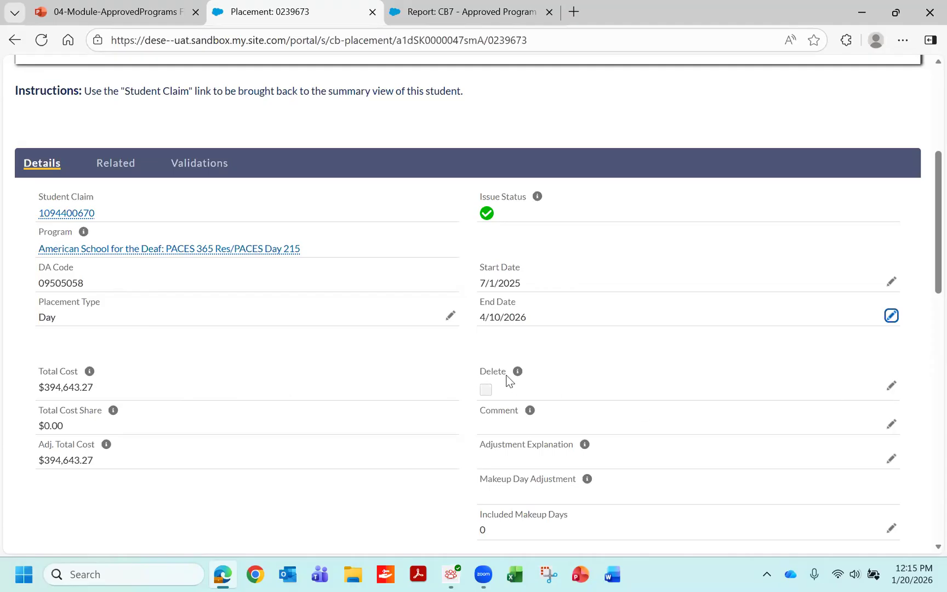
{"action": "left_click", "coordinate": [891, 387]}
{"action": "left_click", "coordinate": [486, 397]}
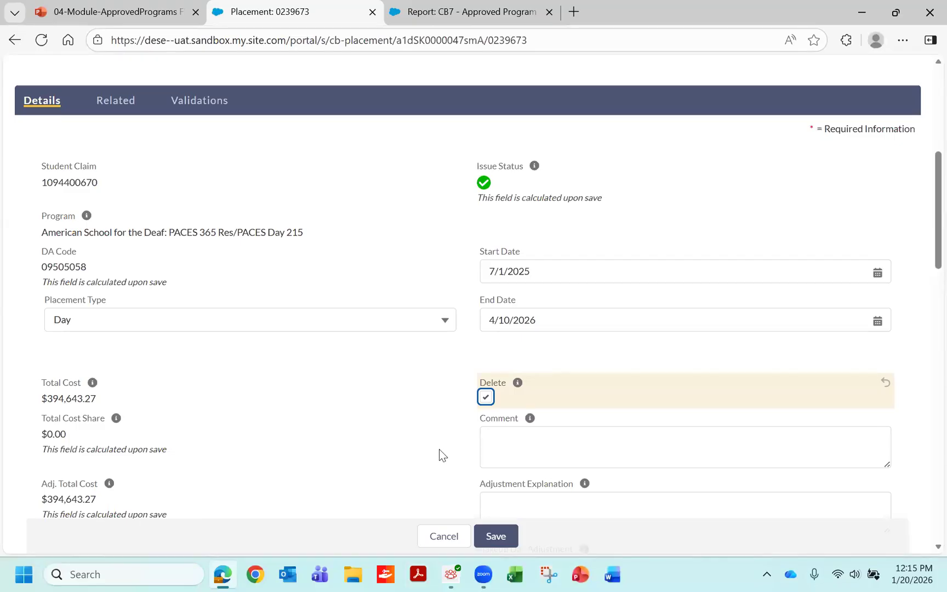
{"action": "left_click", "coordinate": [486, 397]}
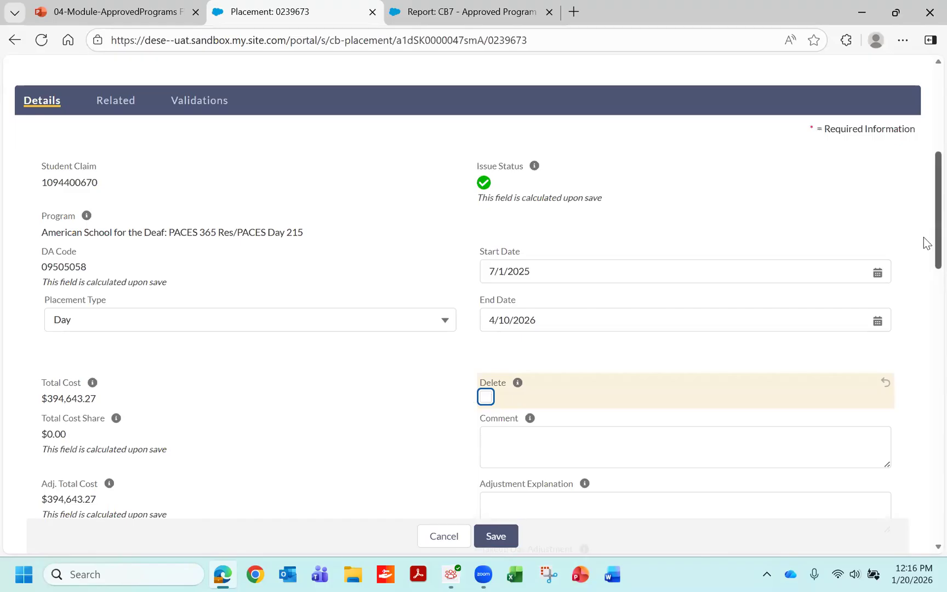
- Return from the placement to its student claim and open the CB FY26 Pawnee 0000 claim
{"action": "scroll", "coordinate": [924, 197], "scroll_direction": "up", "scroll_amount": 2}
{"action": "scroll", "coordinate": [923, 189], "scroll_direction": "up", "scroll_amount": 2}
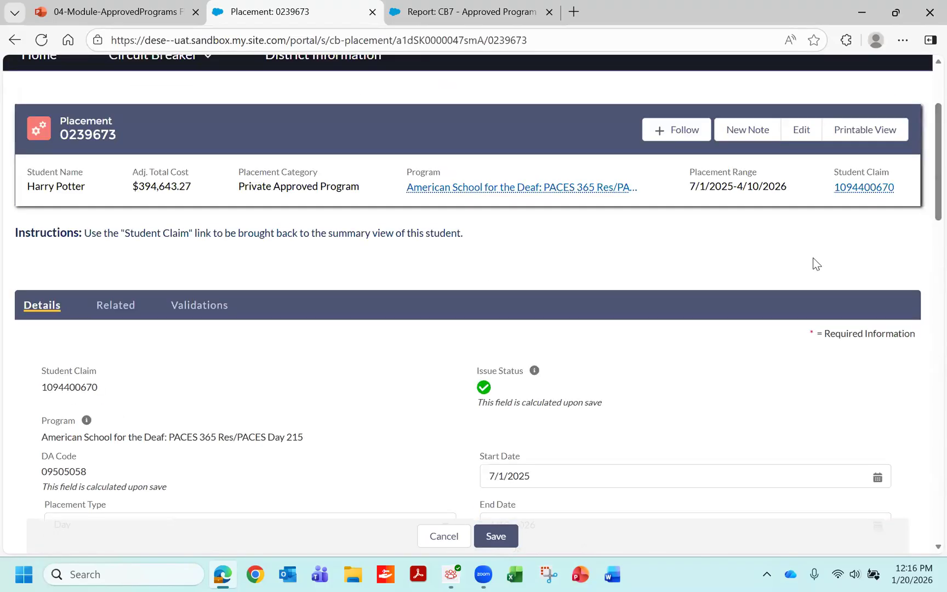
{"action": "left_click", "coordinate": [856, 187]}
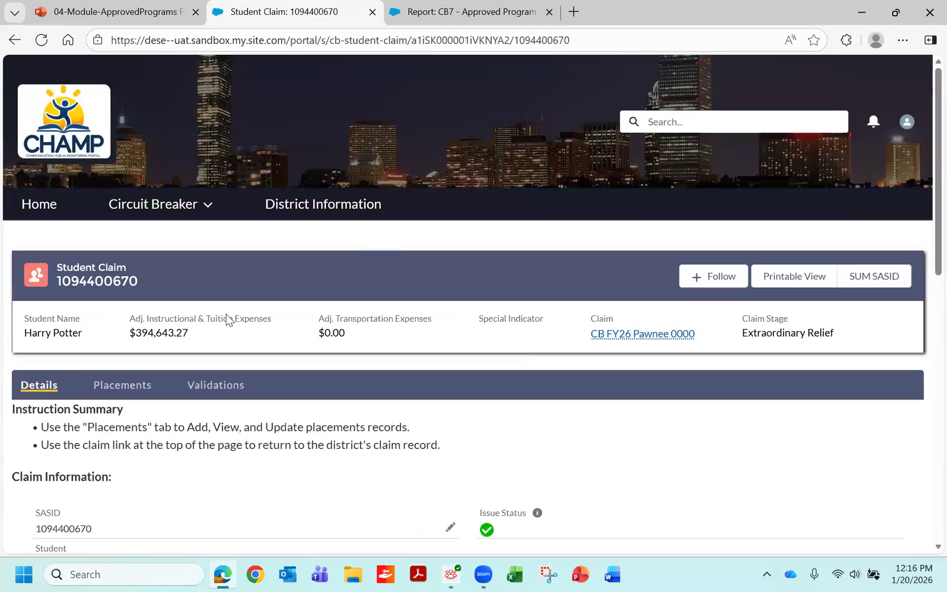
{"action": "left_click", "coordinate": [616, 340]}
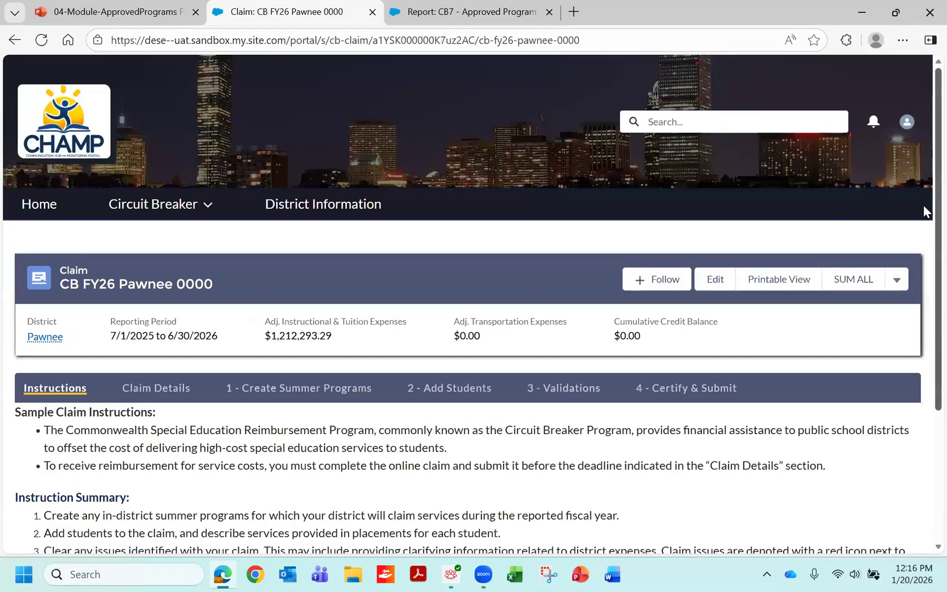
- Show the claim's Add Students section and open the student claim in row 6 of the Student Claims list
{"action": "scroll", "coordinate": [923, 247], "scroll_direction": "down", "scroll_amount": 3}
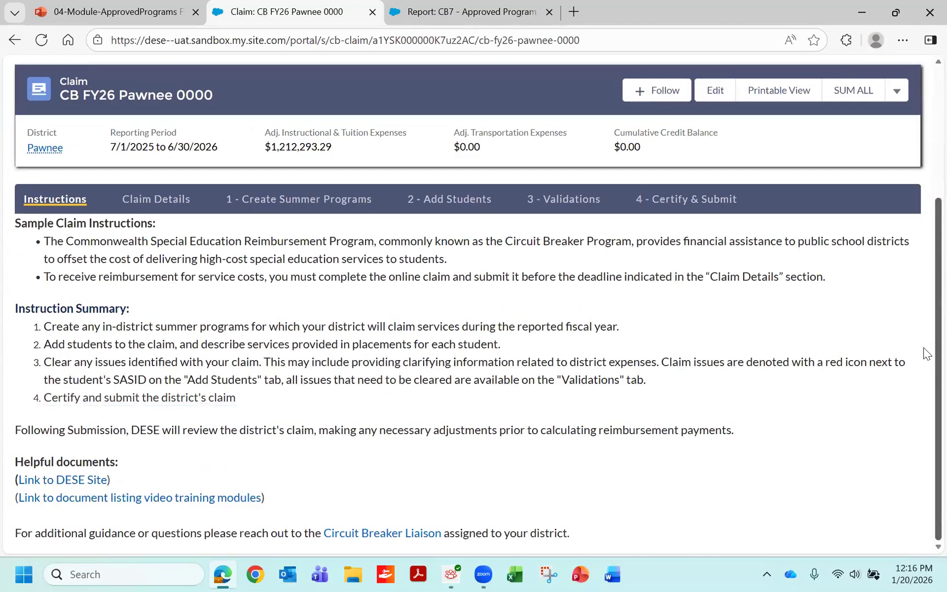
{"action": "left_click", "coordinate": [453, 199]}
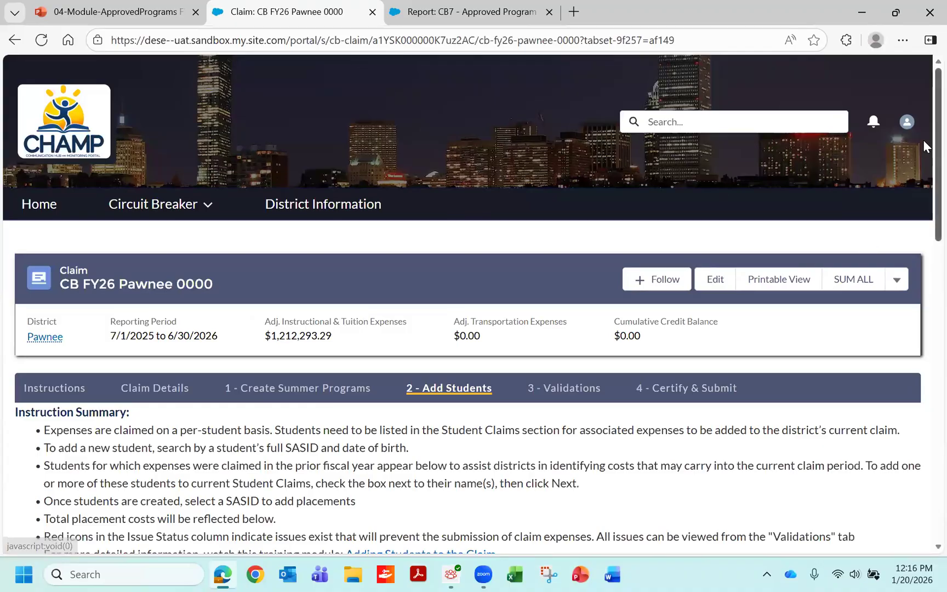
{"action": "scroll", "coordinate": [927, 230], "scroll_direction": "down", "scroll_amount": 10}
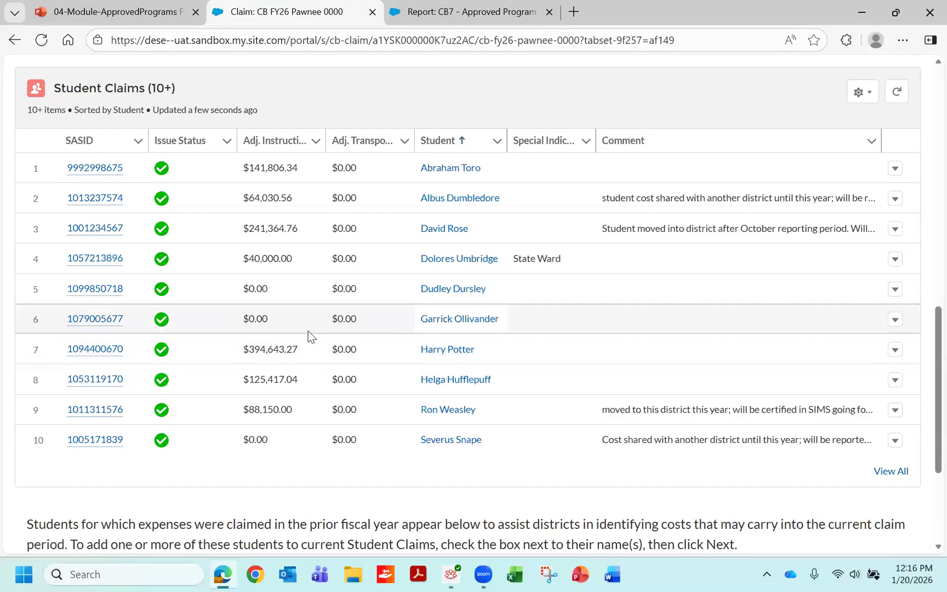
{"action": "mouse_move", "coordinate": [100, 328]}
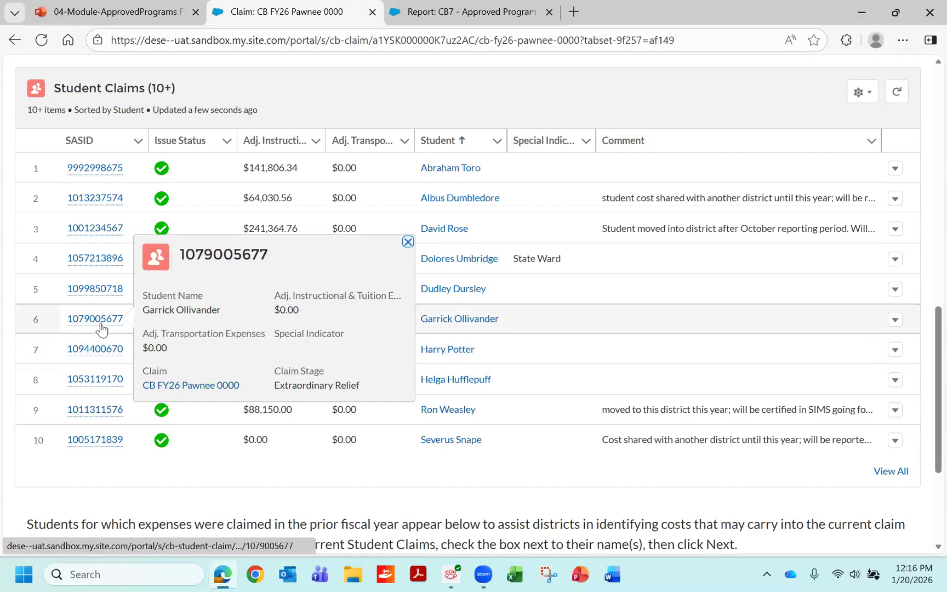
{"action": "left_click", "coordinate": [101, 322]}
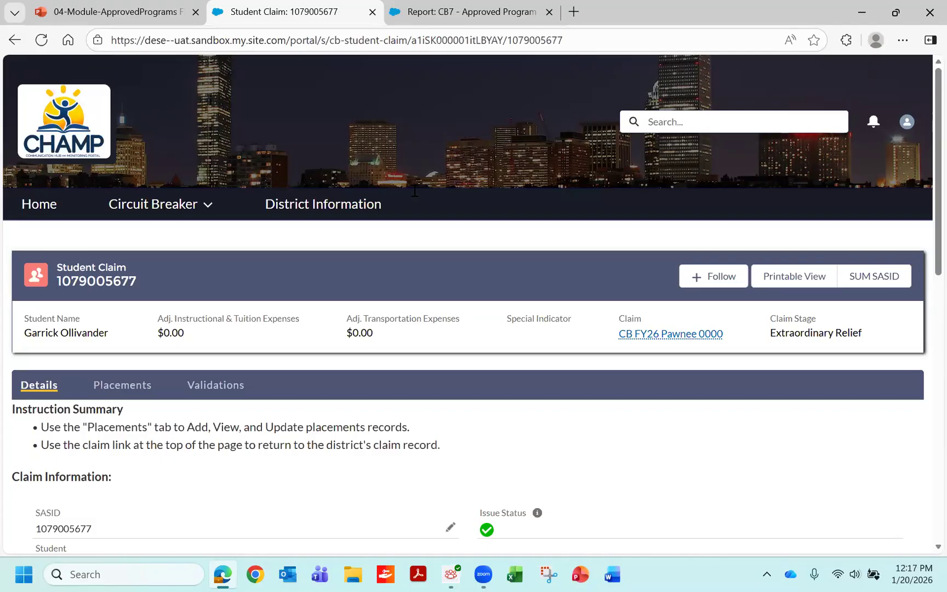
- Switch to the CB7 - Approved Program Rates report and examine the Saint Ann's Home programs' rates, dates, program codes and comments
{"action": "left_click", "coordinate": [453, 12]}
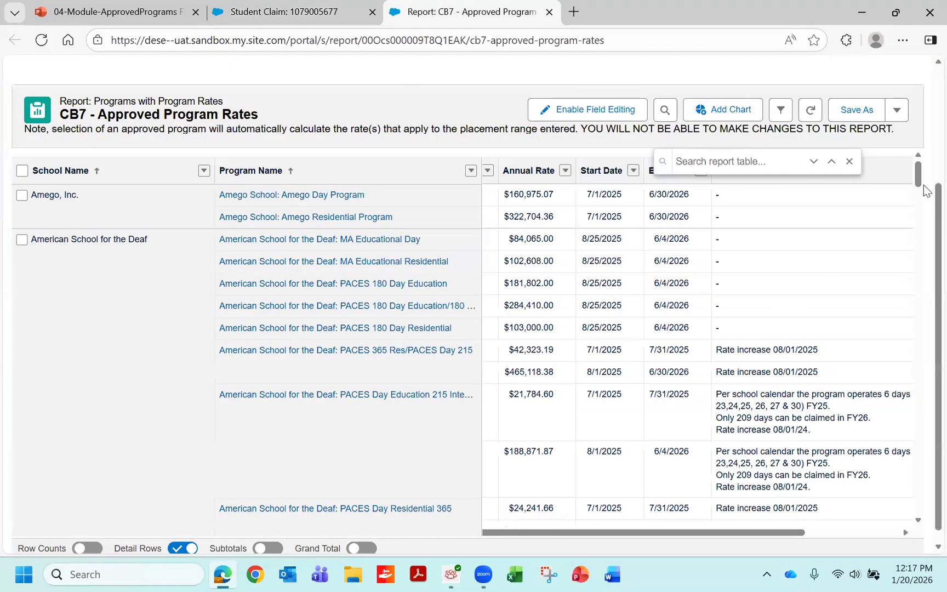
{"action": "left_click_drag", "start_coordinate": [920, 182], "coordinate": [884, 443]}
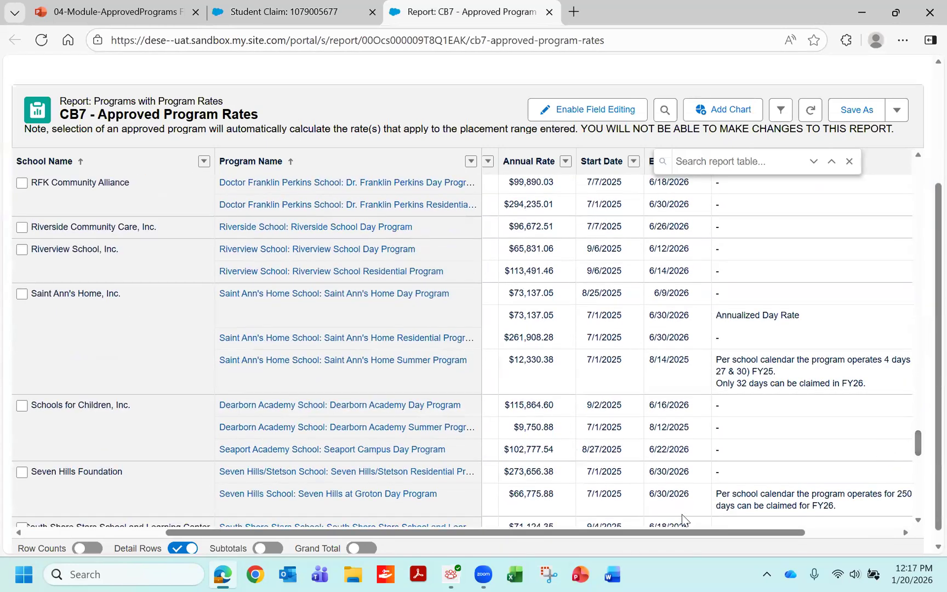
{"action": "left_click_drag", "start_coordinate": [683, 526], "coordinate": [684, 531]}
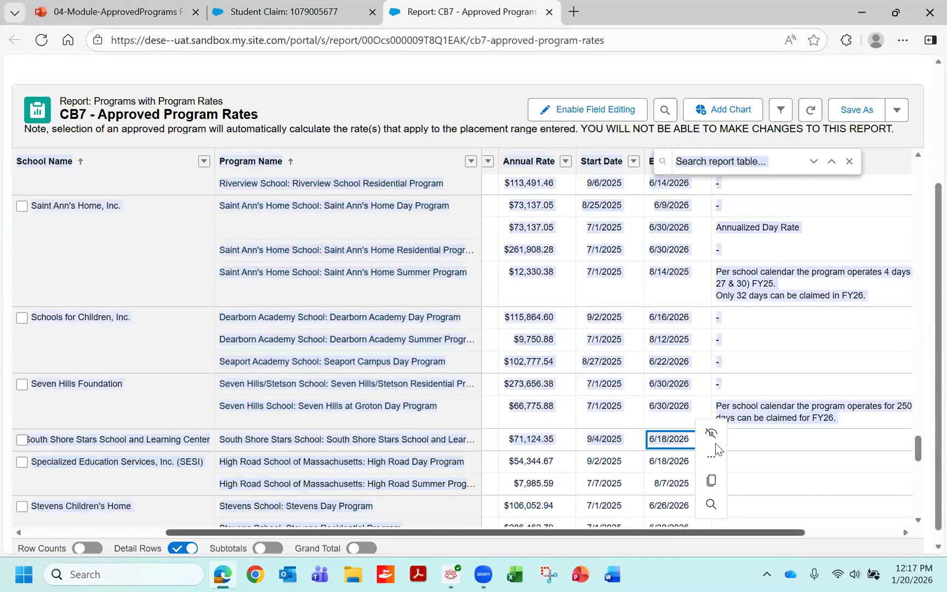
{"action": "left_click", "coordinate": [773, 389]}
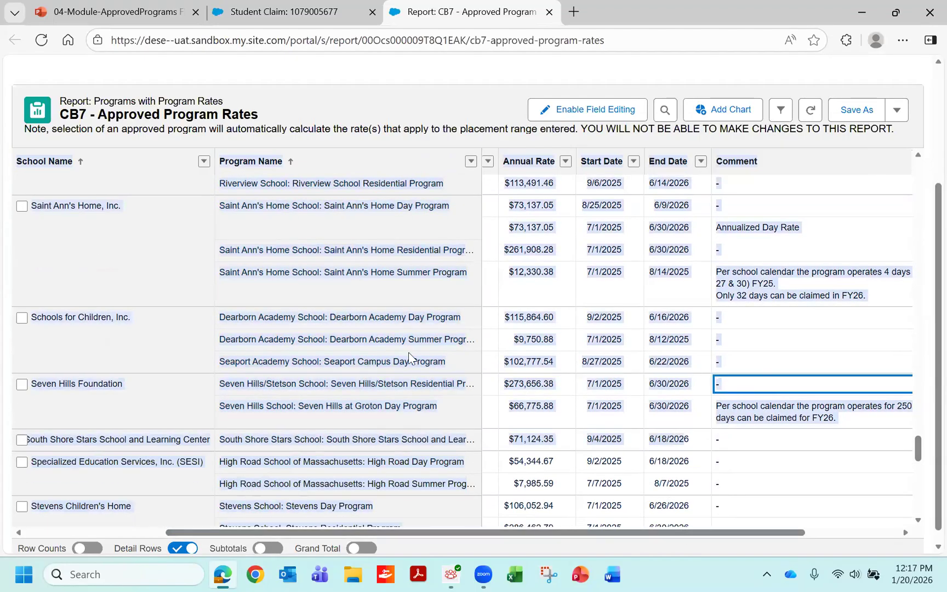
{"action": "left_click", "coordinate": [412, 360]}
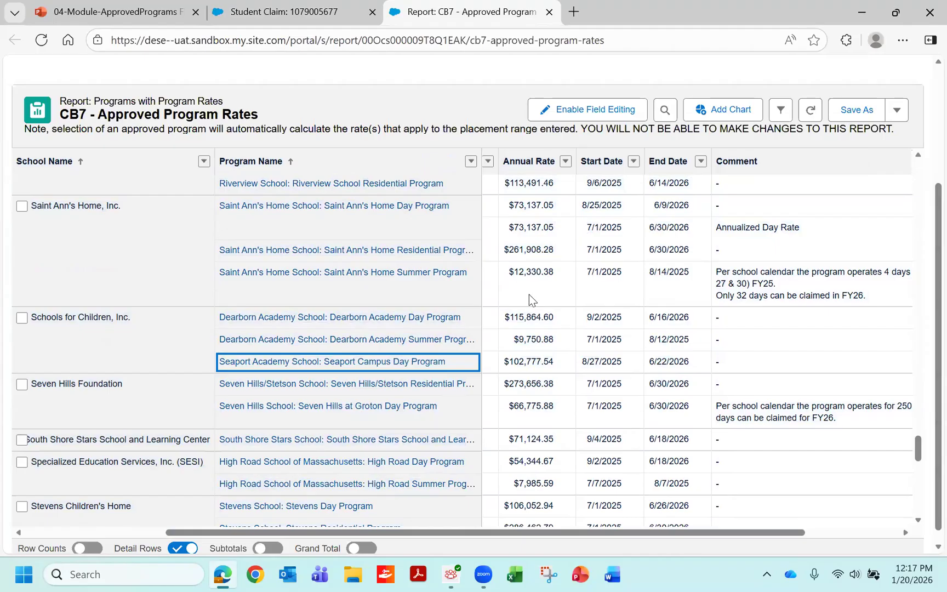
{"action": "left_click_drag", "start_coordinate": [668, 535], "coordinate": [548, 535]}
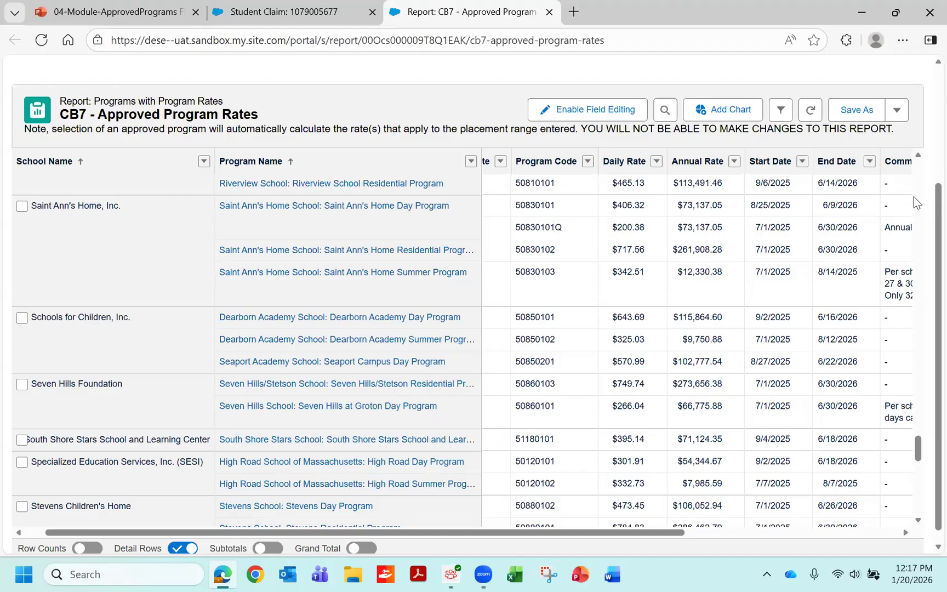
- Search the approved program rates report for the daily rate 200.38
{"action": "left_click_drag", "start_coordinate": [917, 447], "coordinate": [923, 114]}
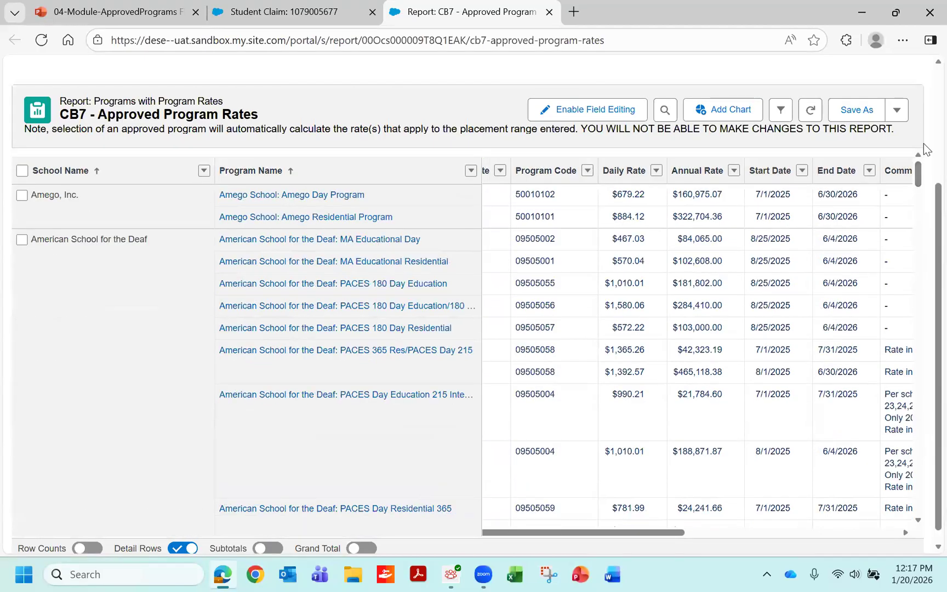
{"action": "scroll", "coordinate": [925, 102], "scroll_direction": "up", "scroll_amount": 3}
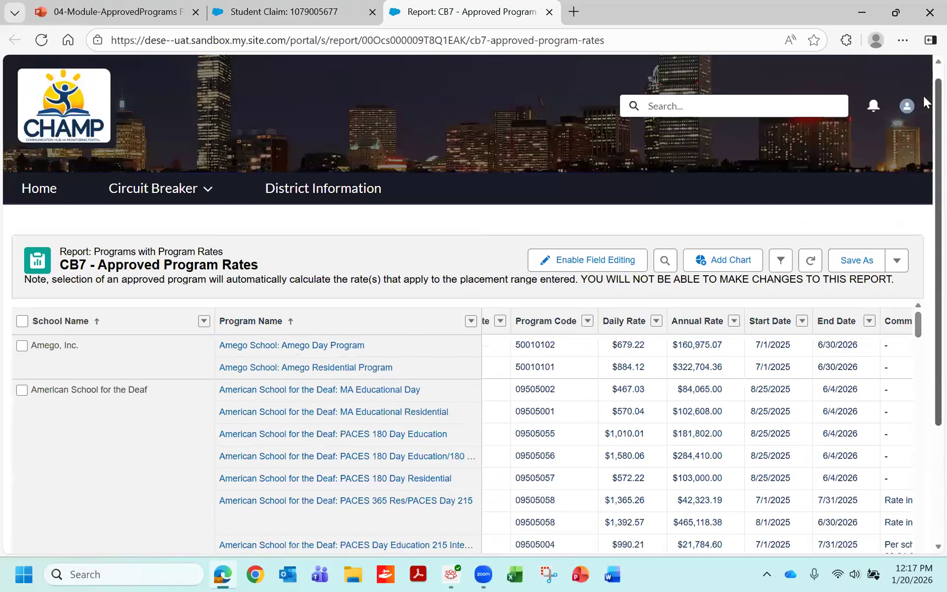
{"action": "left_click", "coordinate": [663, 261]}
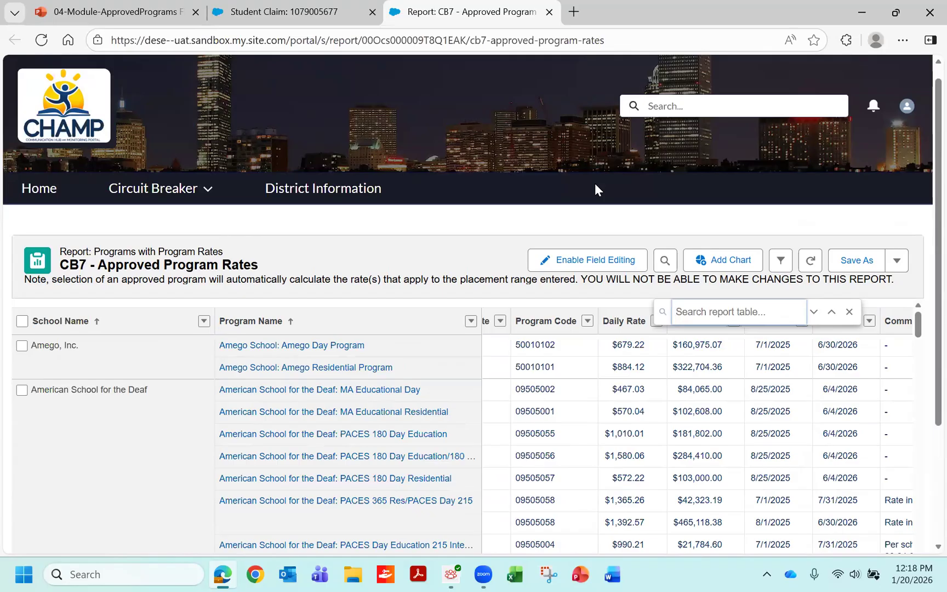
{"action": "type", "text": "2"}
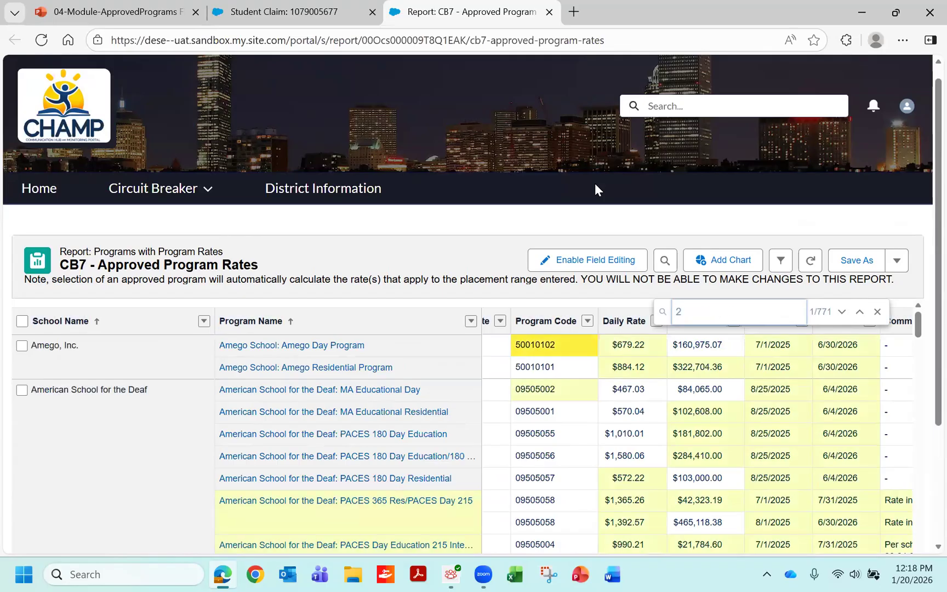
{"action": "type", "text": "00."}
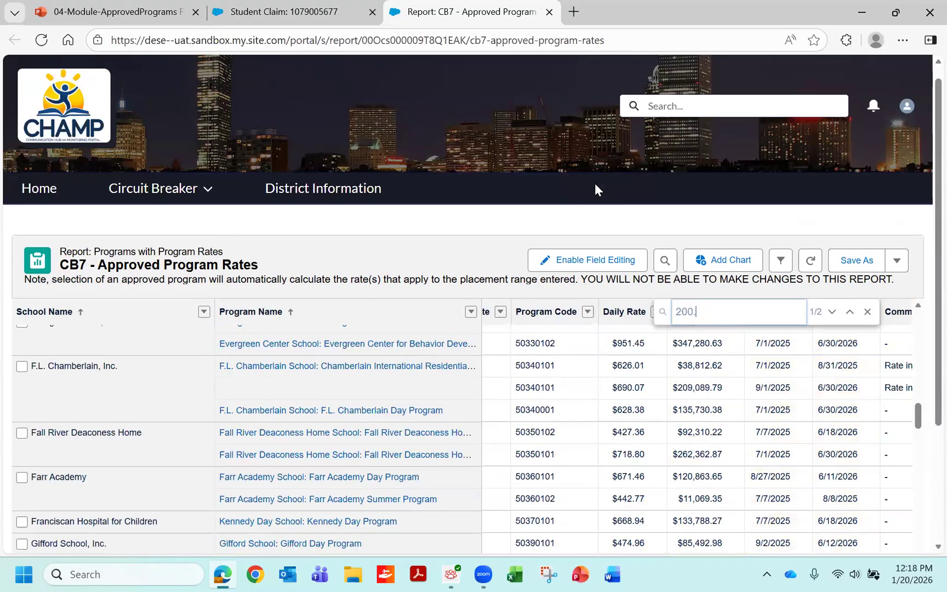
{"action": "type", "text": "38"}
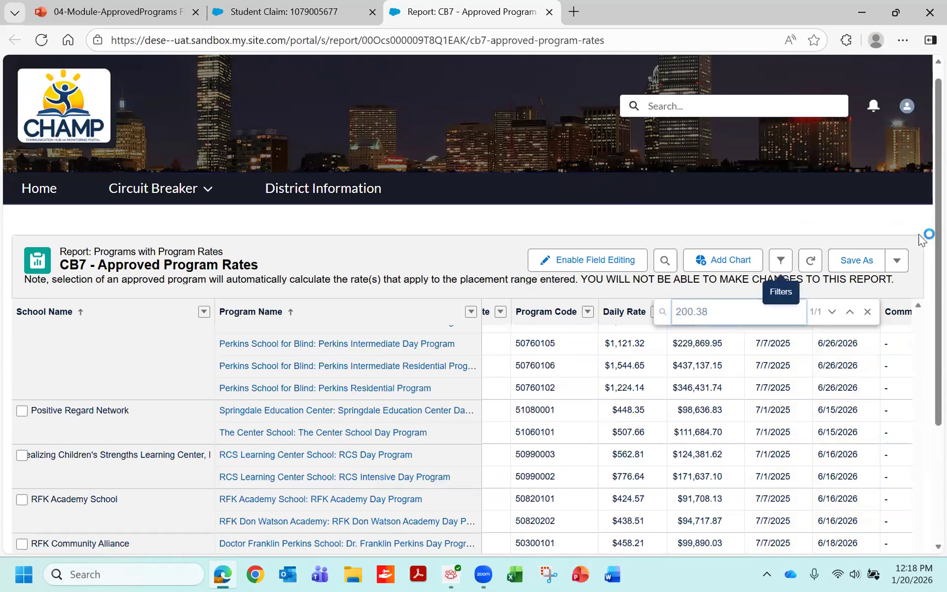
- Bring the Saint Ann's Home row with the highlighted $200.38 daily rate into view and examine its program details
{"action": "scroll", "coordinate": [926, 255], "scroll_direction": "down", "scroll_amount": 3}
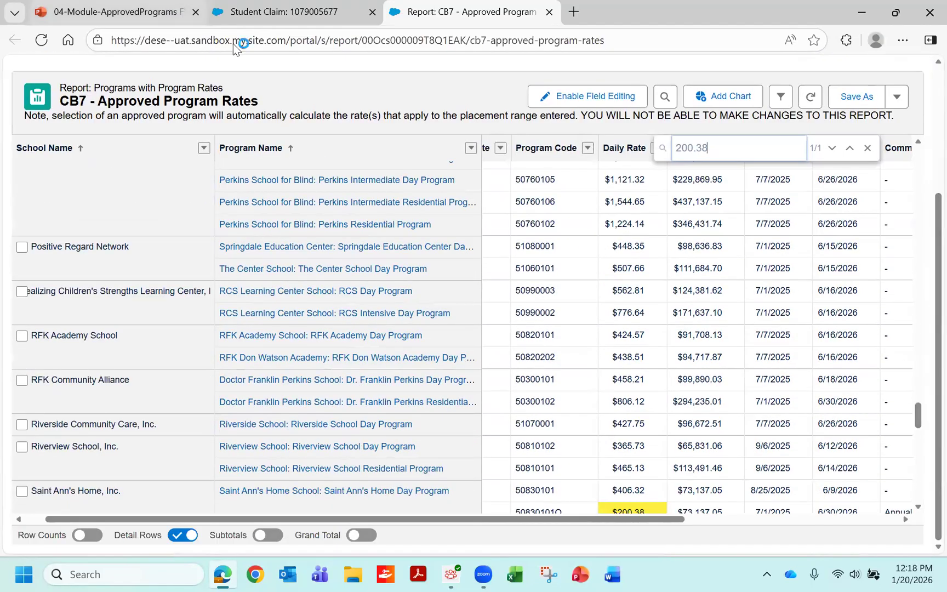
{"action": "left_click", "coordinate": [917, 420]}
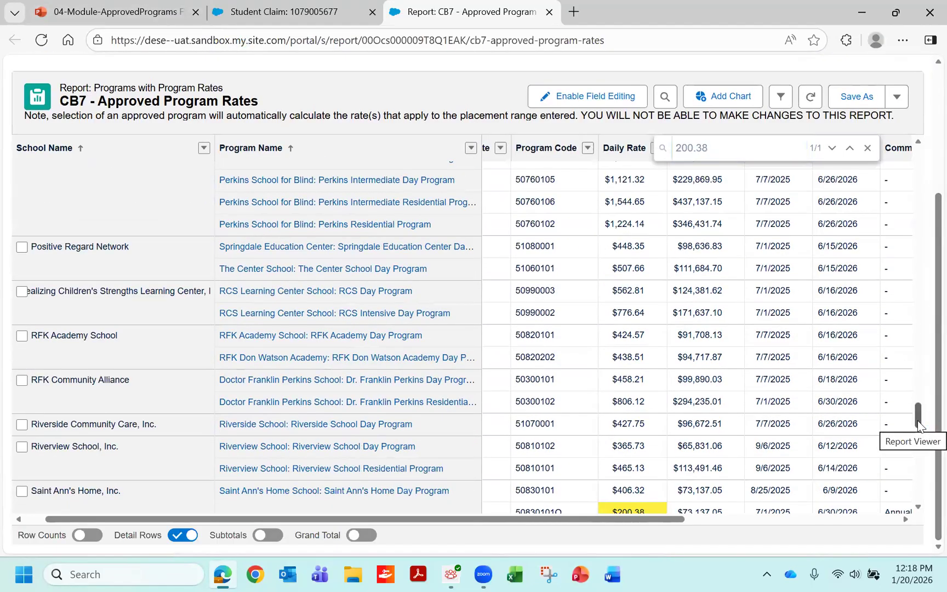
{"action": "scroll", "coordinate": [915, 426], "scroll_direction": "down", "scroll_amount": 3}
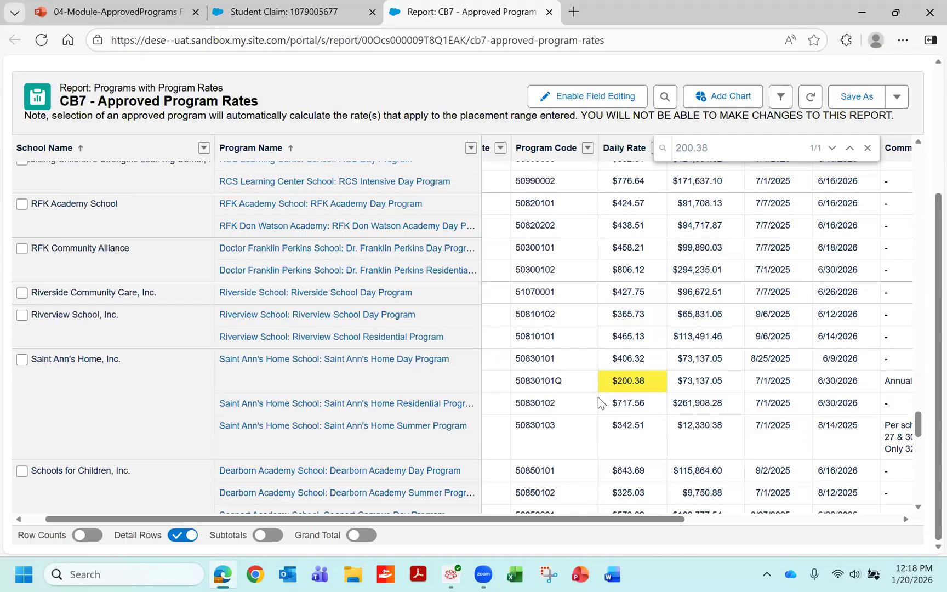
- Switch back to the student claim and start a new placement in the Private Approved Program category
{"action": "left_click", "coordinate": [340, 10]}
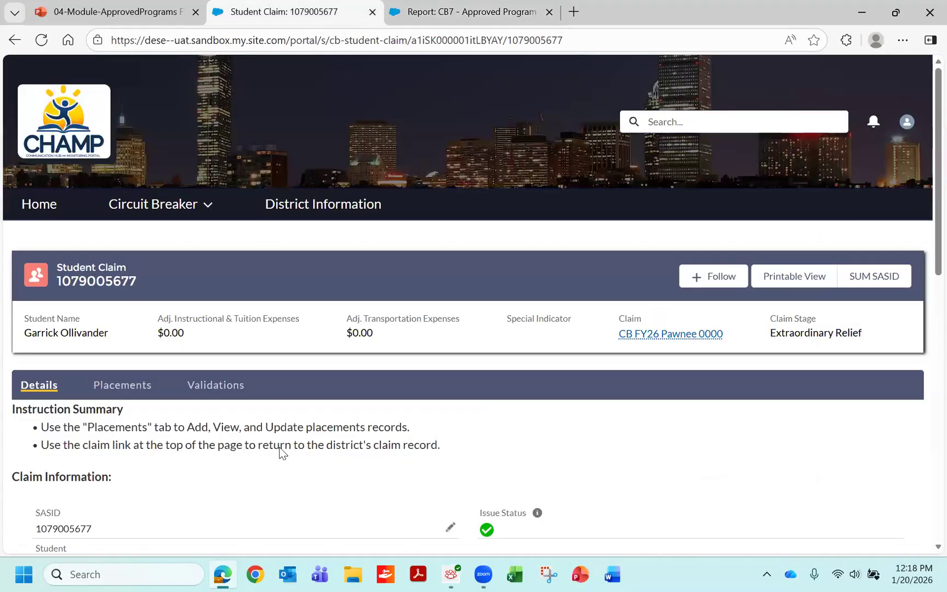
{"action": "left_click", "coordinate": [134, 388]}
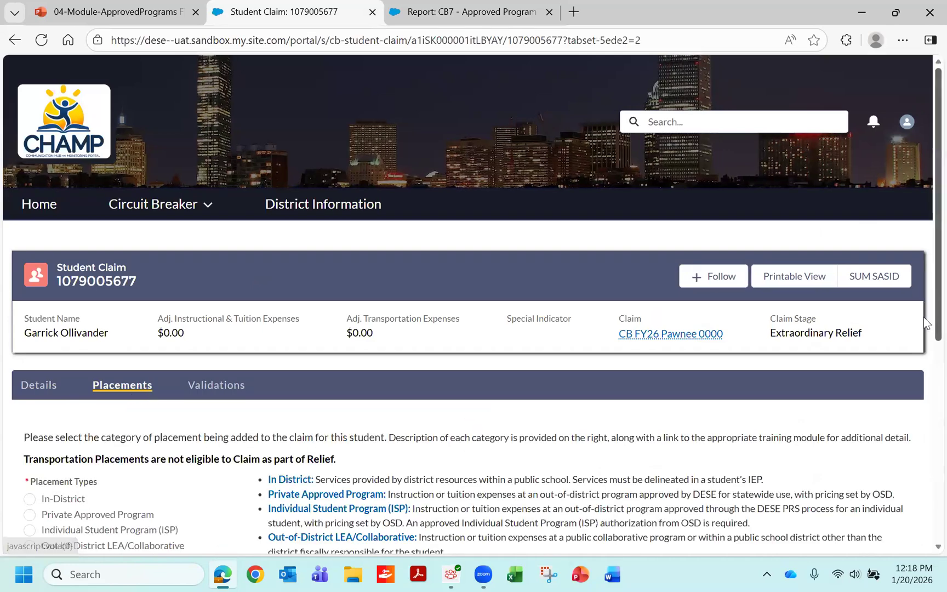
{"action": "scroll", "coordinate": [784, 413], "scroll_direction": "down", "scroll_amount": 3}
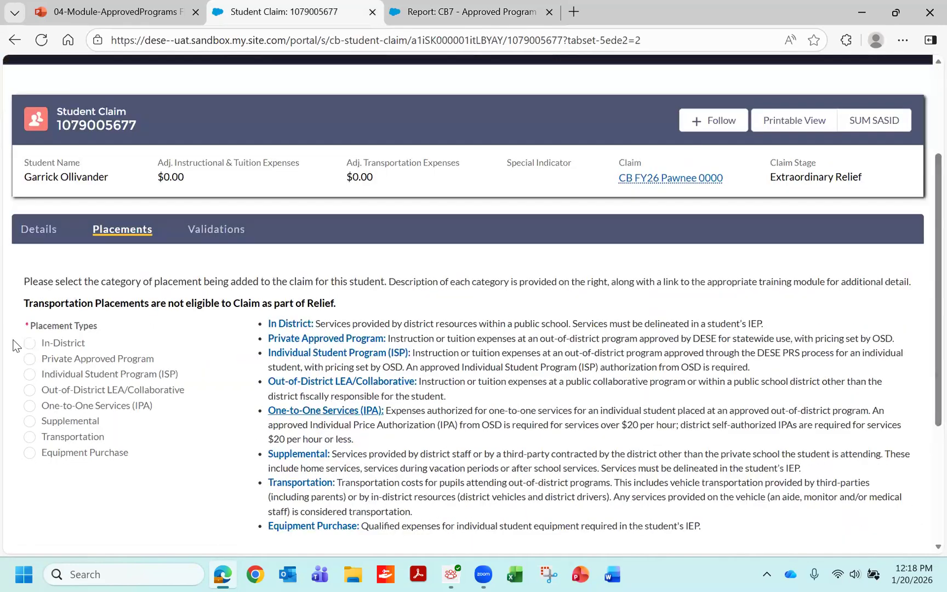
{"action": "left_click", "coordinate": [28, 359]}
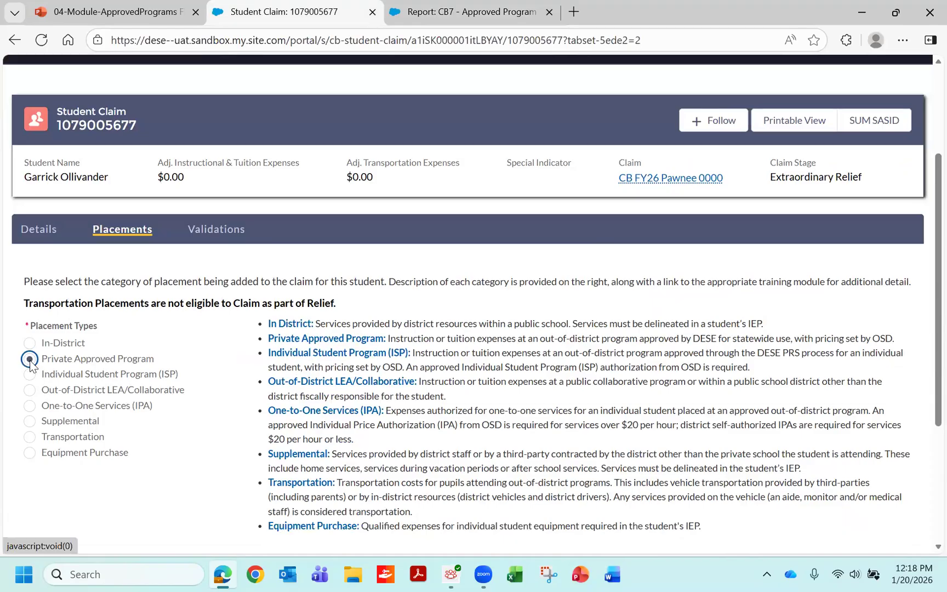
{"action": "scroll", "coordinate": [923, 368], "scroll_direction": "down", "scroll_amount": 3}
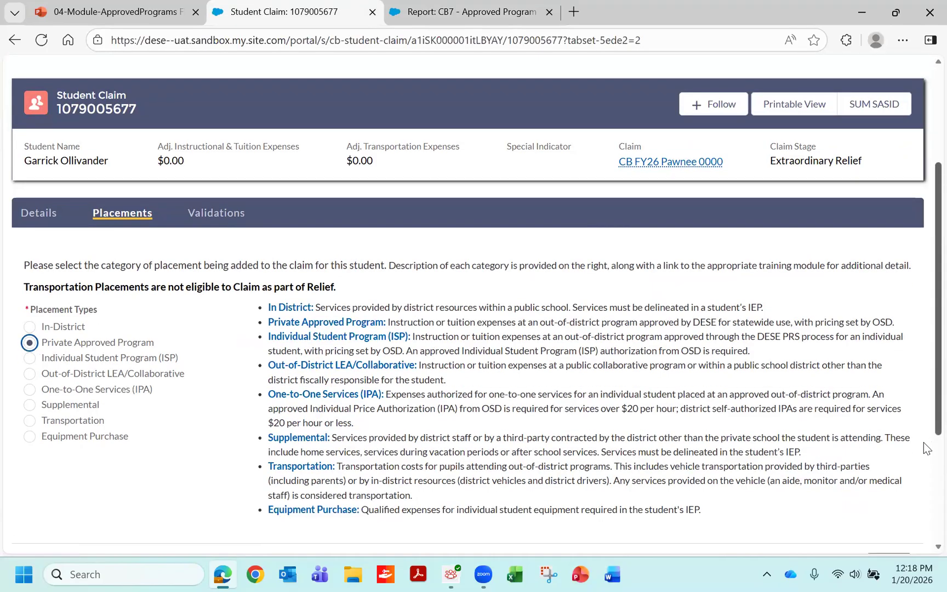
{"action": "left_click", "coordinate": [887, 448]}
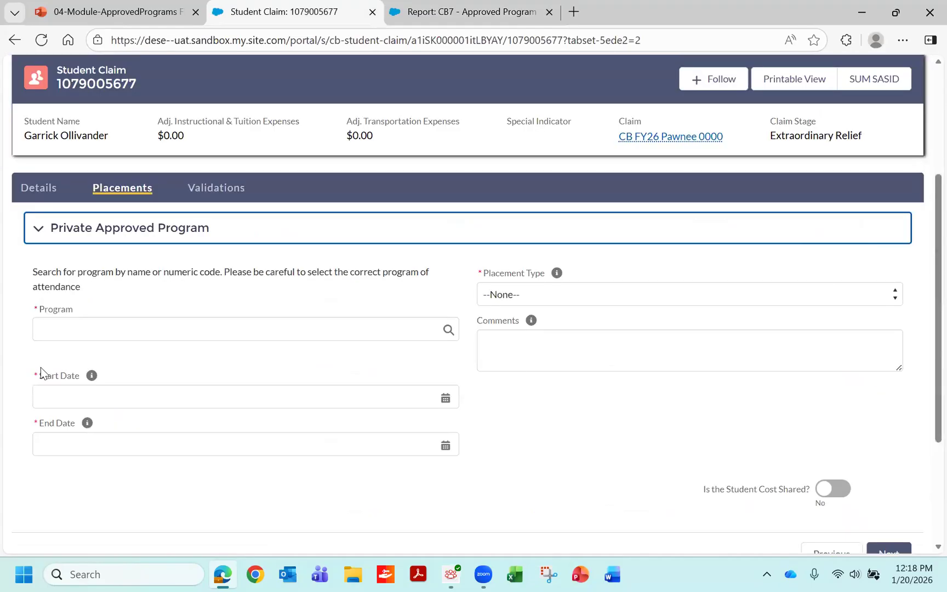
- Search the programs for "sain" and select Saint Ann's Home School: Saint Ann's Home Day Program: 50830101Q
{"action": "left_click", "coordinate": [43, 326]}
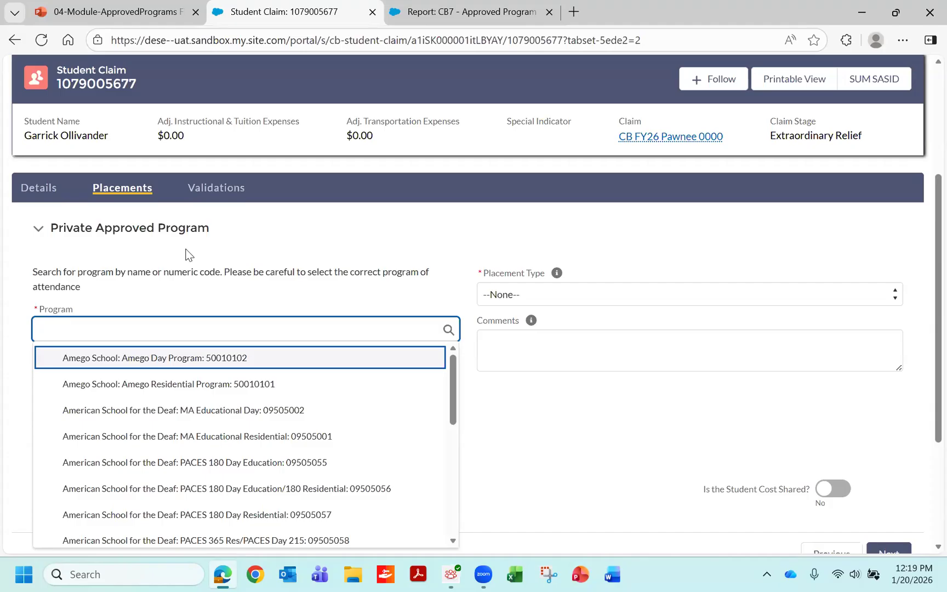
{"action": "type", "text": "ain"}
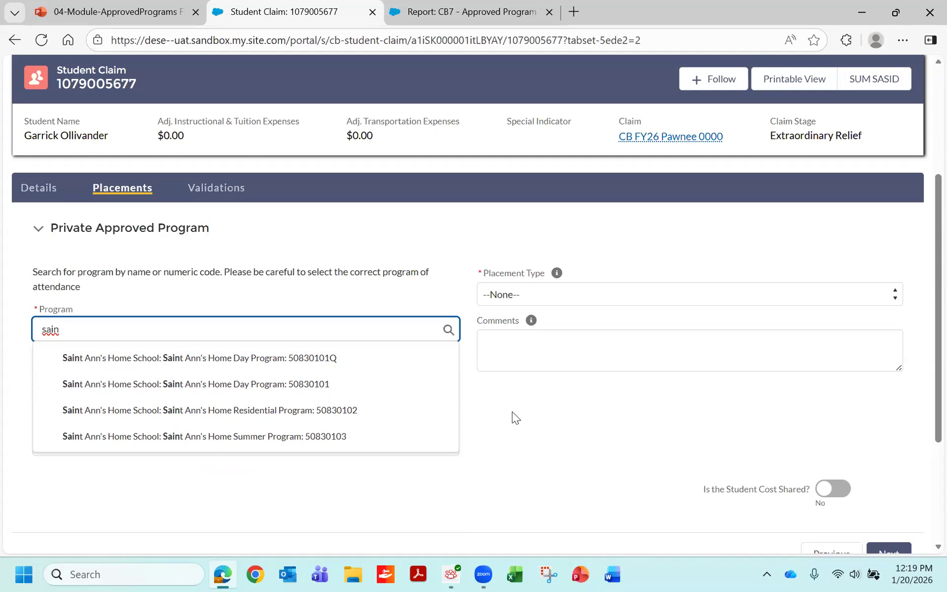
{"action": "left_click", "coordinate": [323, 359]}
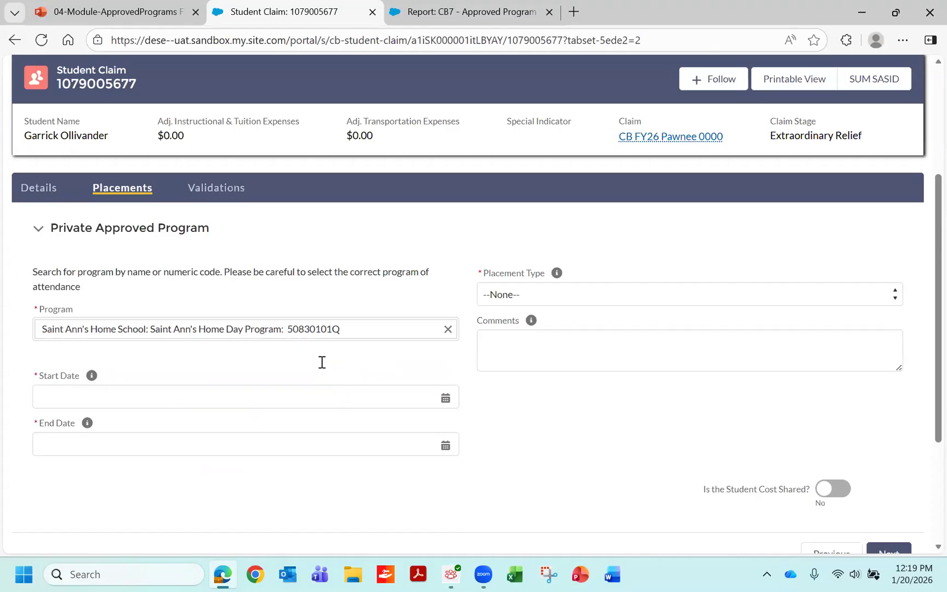
- Set the placement's start date to 7/1/2025 and its end date to 6/30/2026
{"action": "left_click", "coordinate": [42, 393]}
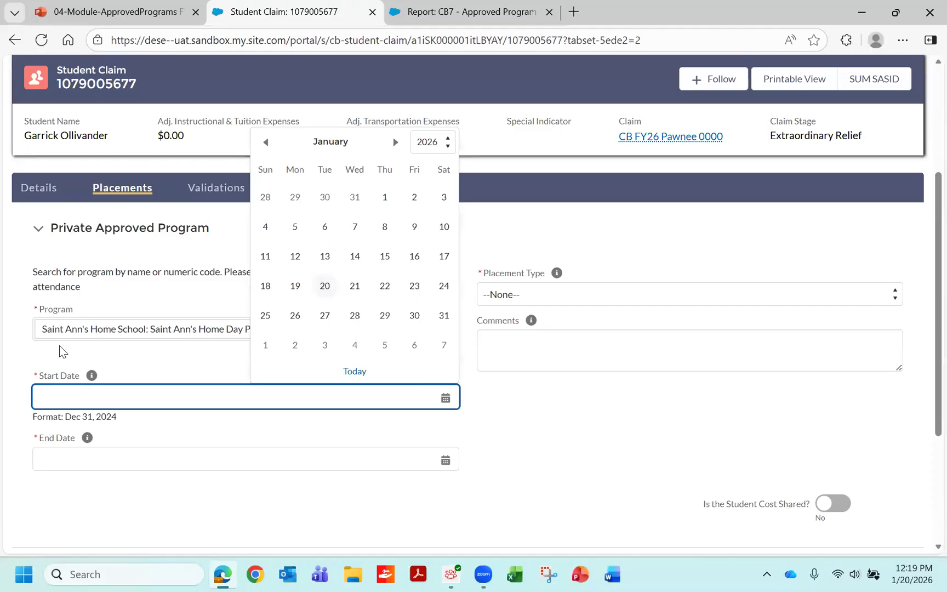
{"action": "type", "text": "7/"}
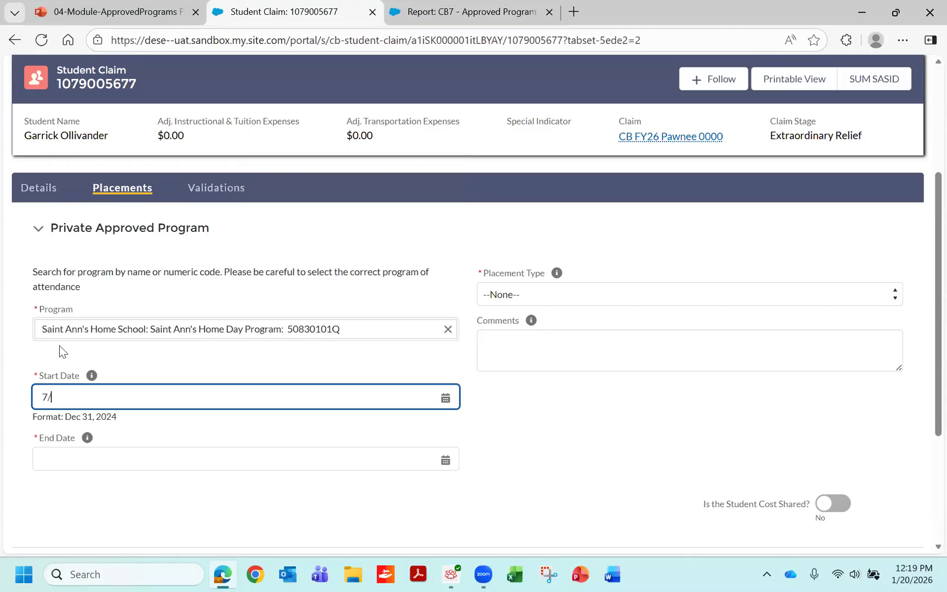
{"action": "type", "text": "1/2025"}
{"action": "left_click", "coordinate": [50, 456]}
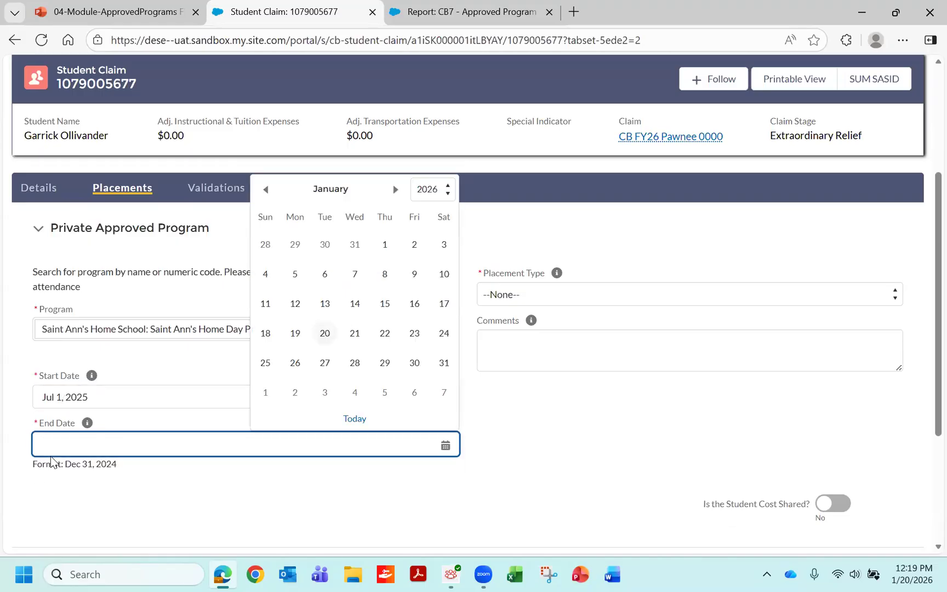
{"action": "type", "text": "6/3"}
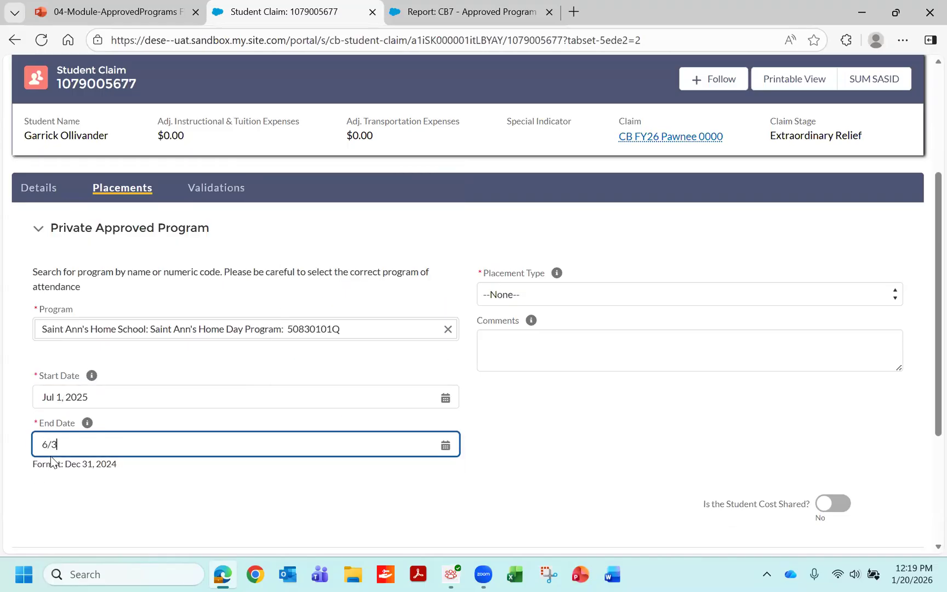
{"action": "type", "text": "0/2026"}
- Set the placement type to Day, accept the approved program rate to create the placement, and finish the placement entry
{"action": "left_click", "coordinate": [894, 300]}
{"action": "left_click", "coordinate": [594, 336]}
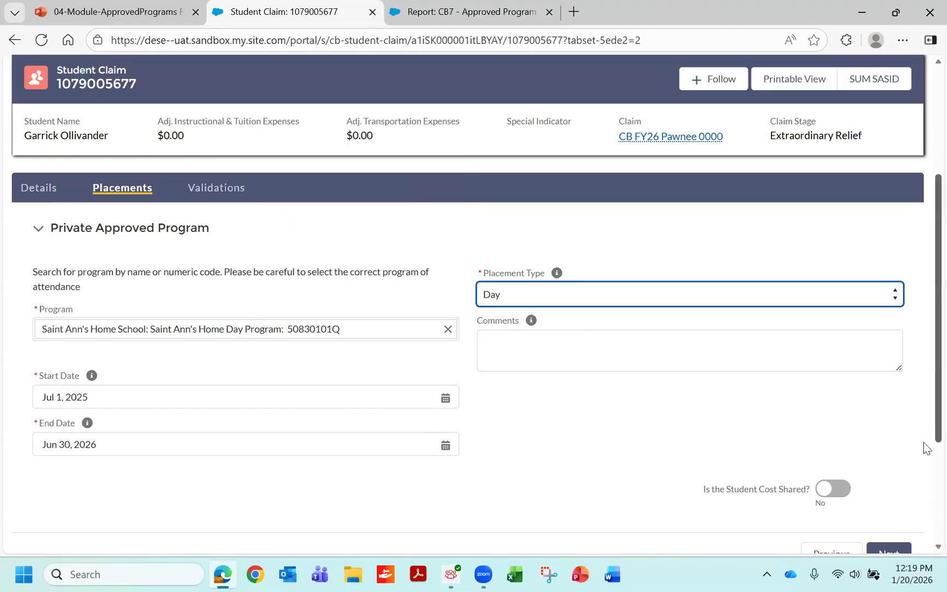
{"action": "scroll", "coordinate": [925, 455], "scroll_direction": "down", "scroll_amount": 1}
{"action": "left_click", "coordinate": [896, 518]}
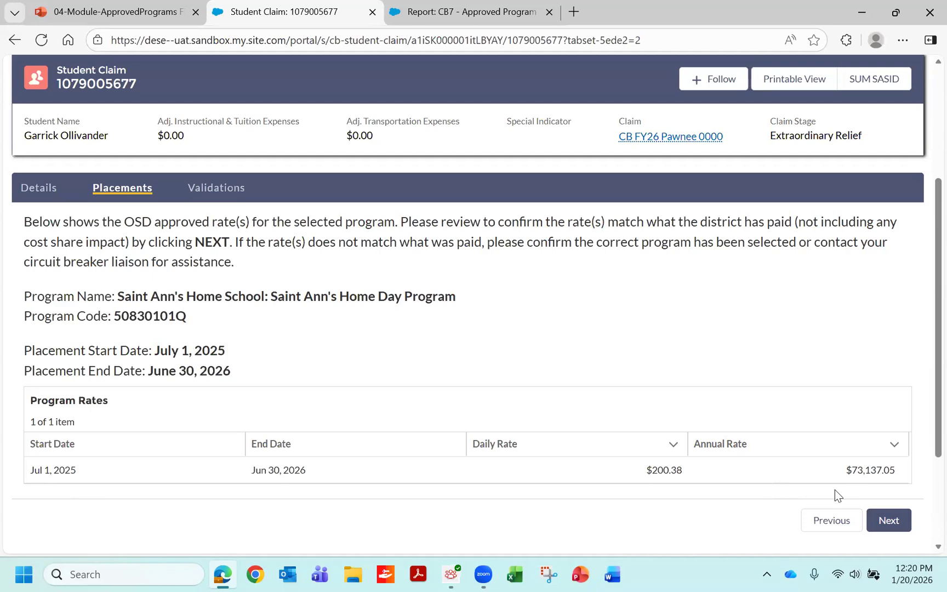
{"action": "left_click", "coordinate": [889, 520]}
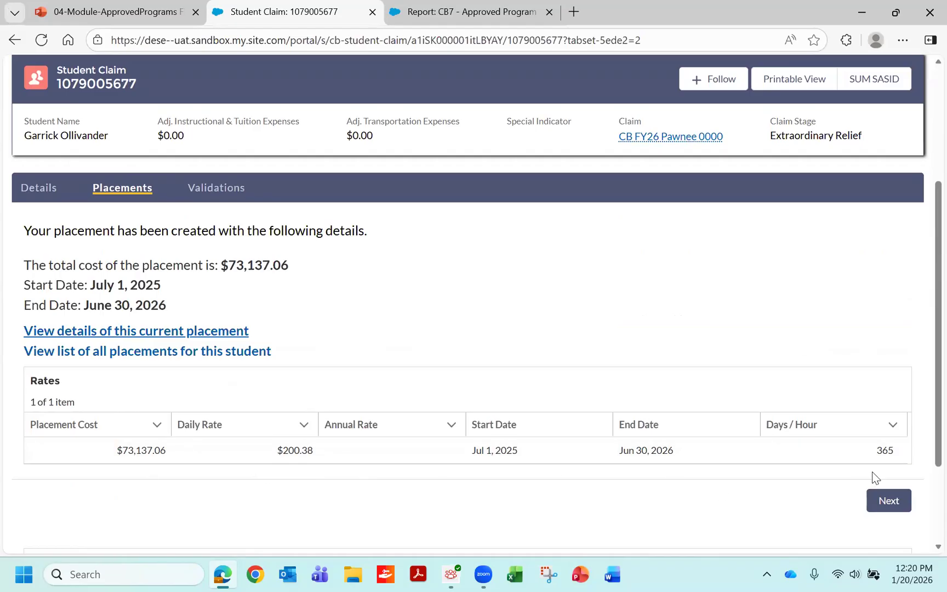
{"action": "left_click", "coordinate": [887, 501]}
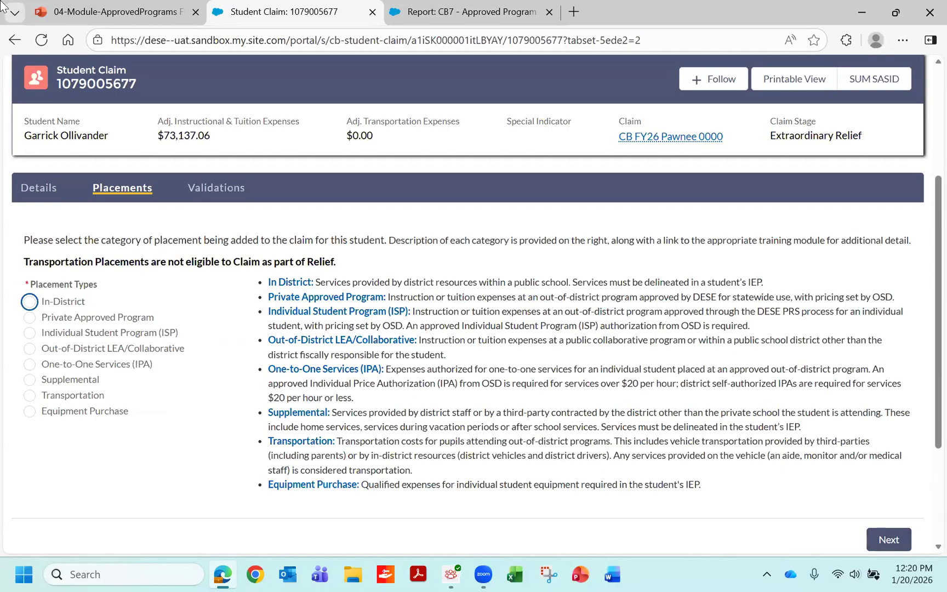
- Reload the student claim and review the new Saint Ann's placement in the Placements list
{"action": "left_click", "coordinate": [41, 43]}
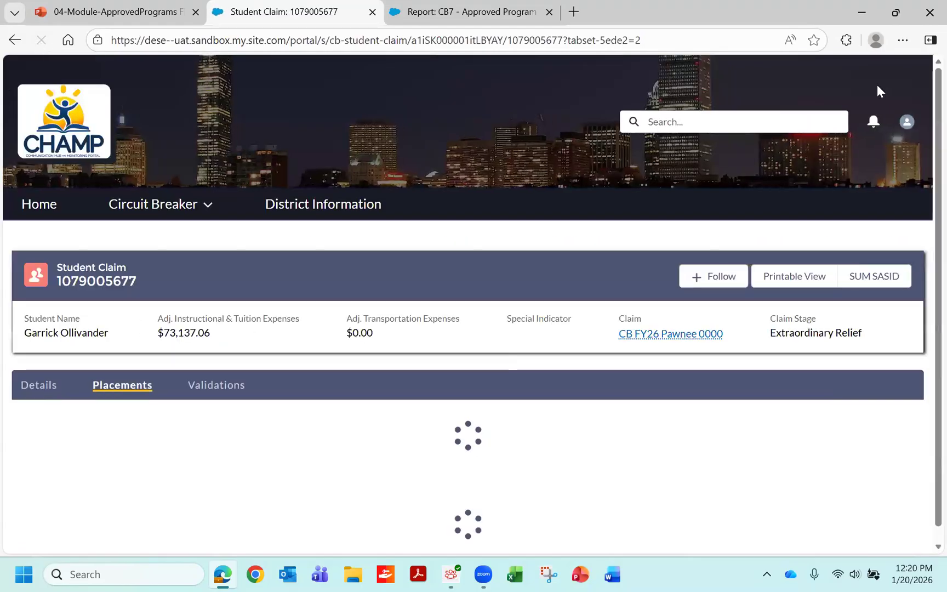
{"action": "scroll", "coordinate": [923, 320], "scroll_direction": "down", "scroll_amount": 3}
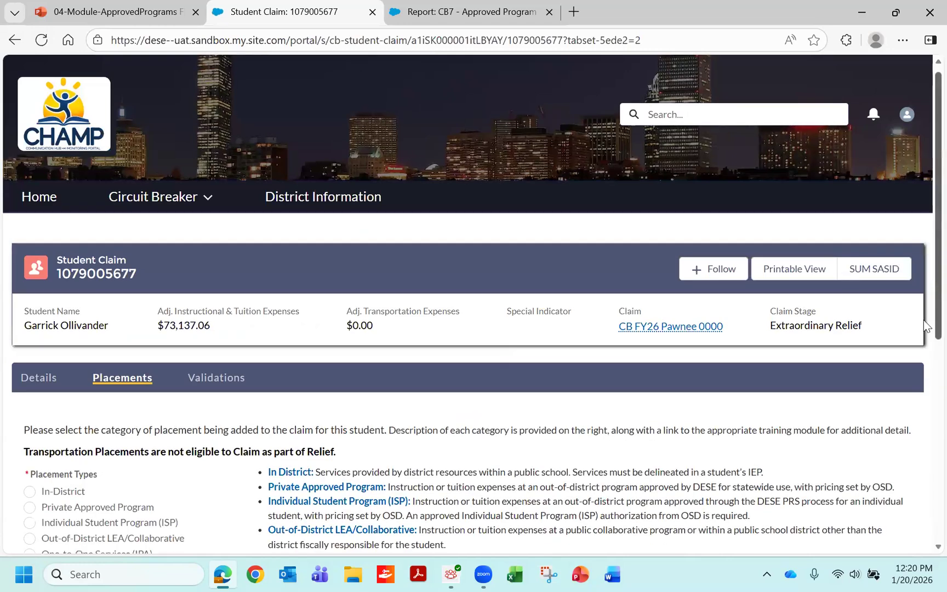
{"action": "scroll", "coordinate": [923, 387], "scroll_direction": "down", "scroll_amount": 4}
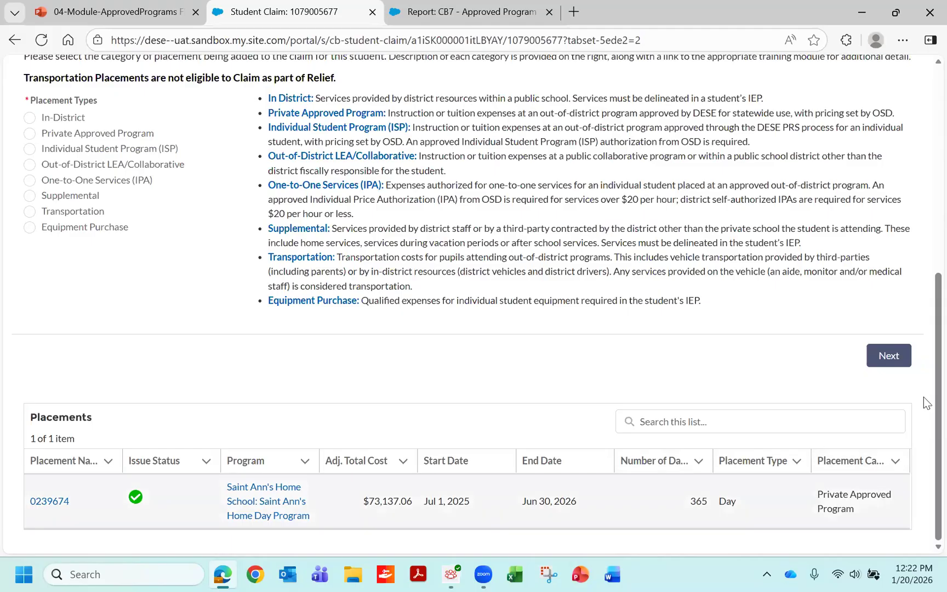
{"action": "scroll", "coordinate": [924, 417], "scroll_direction": "up", "scroll_amount": 5}
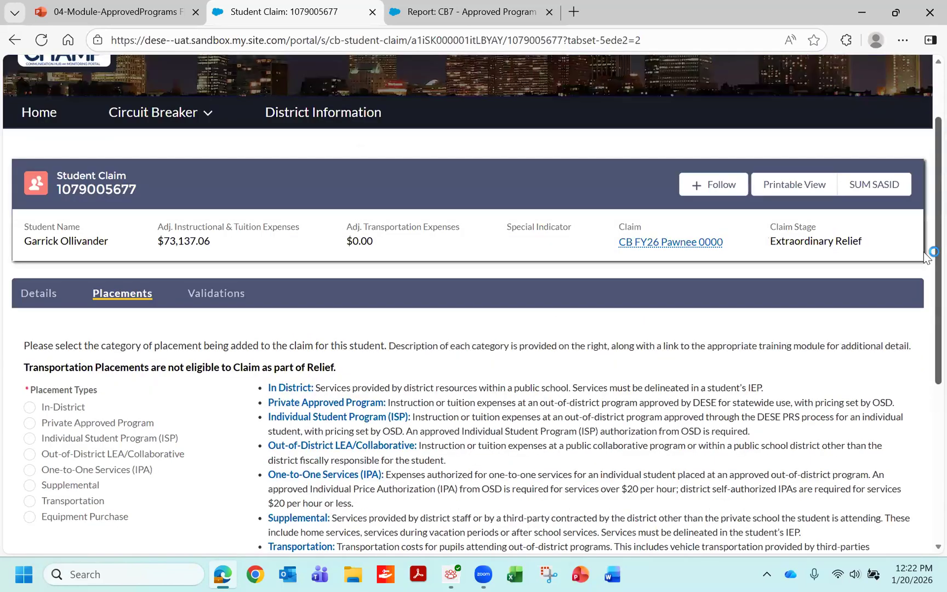